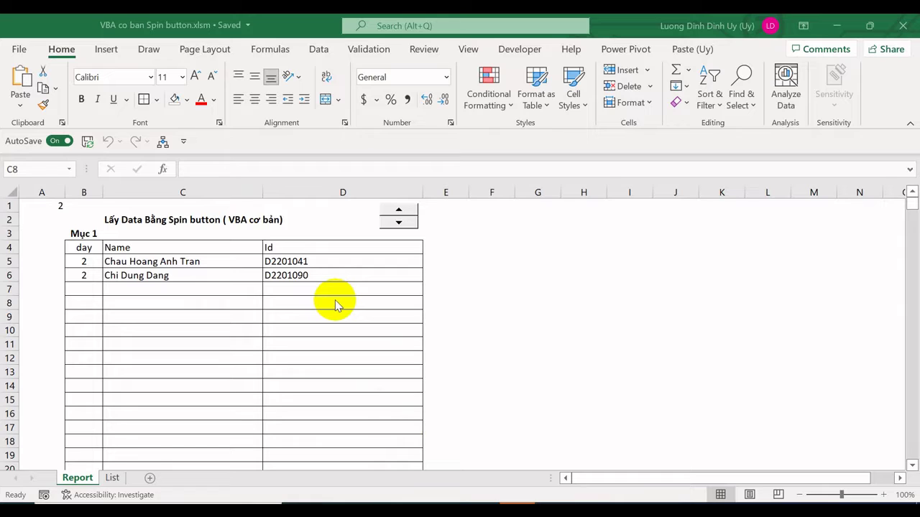
- Use the spin button to step A1 from 2 to 3, back to 2, then up to 4
{"action": "left_click", "coordinate": [398, 214]}
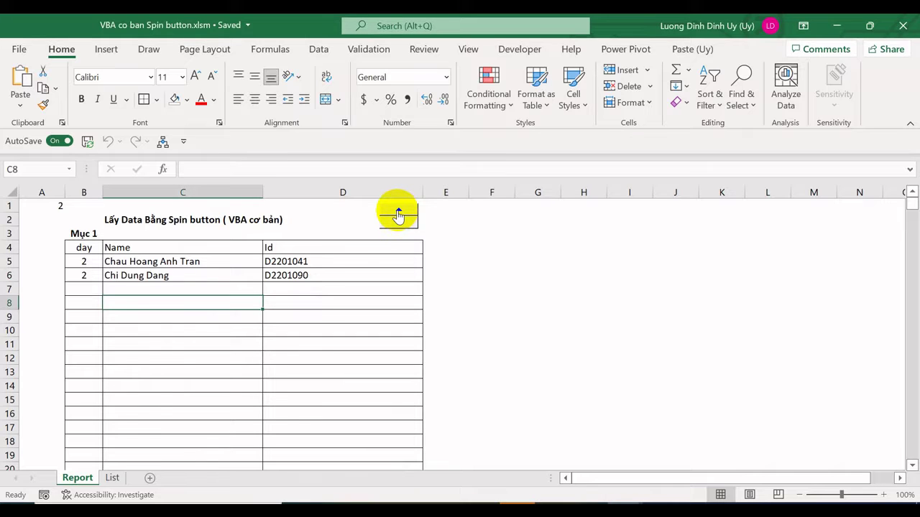
{"action": "left_click", "coordinate": [399, 214]}
{"action": "scroll", "coordinate": [187, 378], "scroll_direction": "down", "scroll_amount": 1}
{"action": "scroll", "coordinate": [187, 380], "scroll_direction": "down", "scroll_amount": 5}
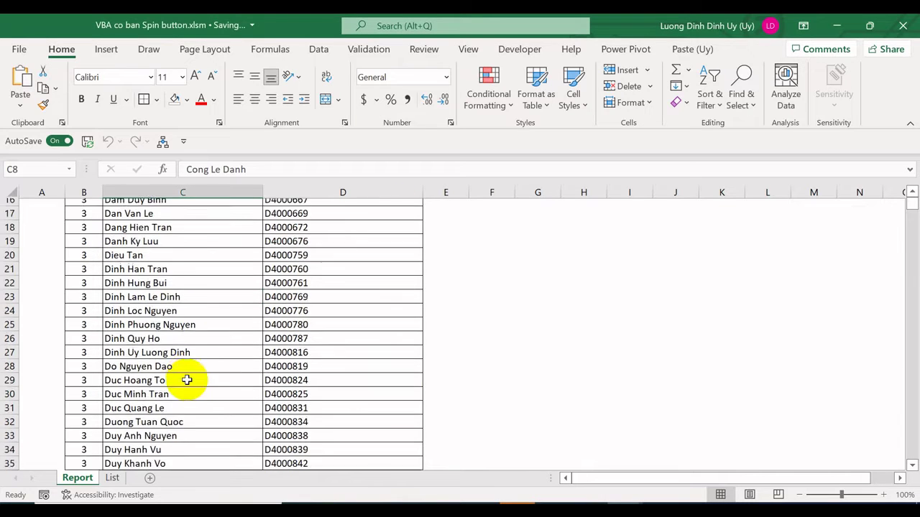
{"action": "scroll", "coordinate": [185, 379], "scroll_direction": "down", "scroll_amount": 5}
{"action": "scroll", "coordinate": [185, 378], "scroll_direction": "up", "scroll_amount": 5}
{"action": "scroll", "coordinate": [287, 301], "scroll_direction": "up", "scroll_amount": 5}
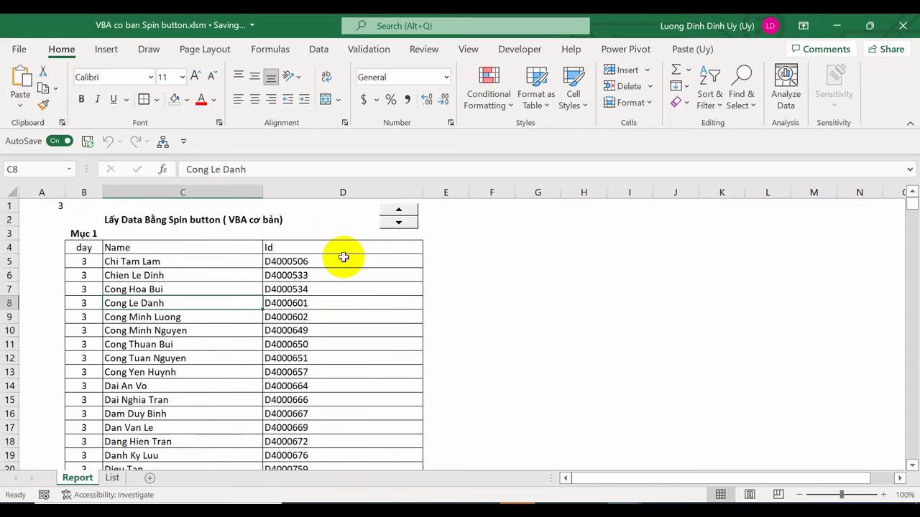
{"action": "left_click", "coordinate": [404, 226]}
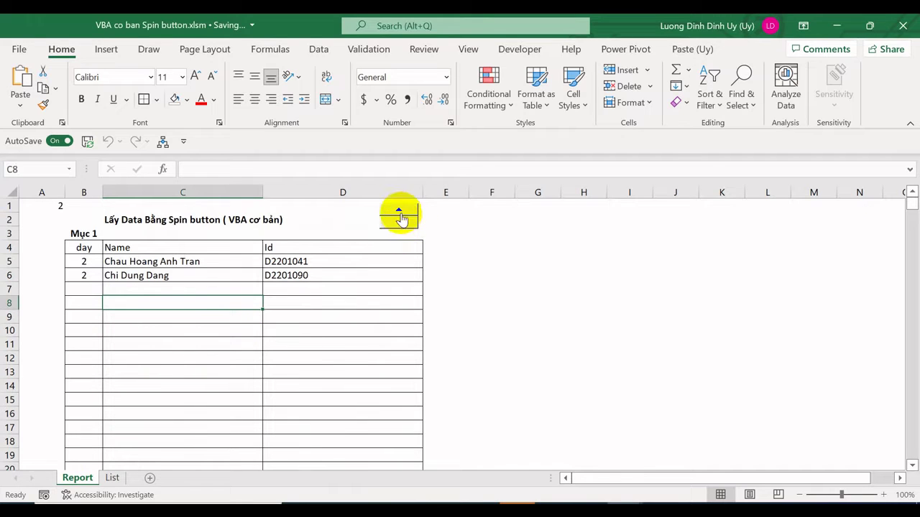
{"action": "left_click", "coordinate": [399, 213]}
{"action": "left_click", "coordinate": [400, 213]}
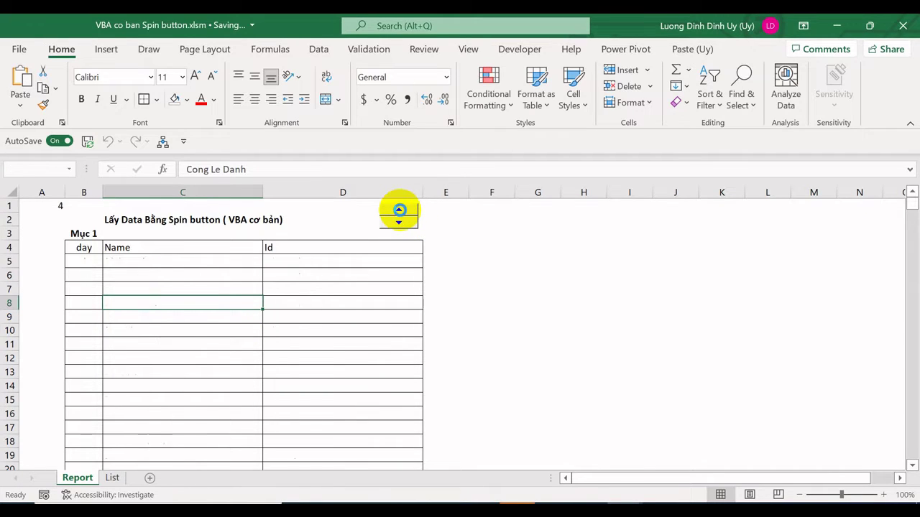
- Locate the empty rows below the day-4 list and the Mục 2 block further down
{"action": "scroll", "coordinate": [333, 321], "scroll_direction": "down", "scroll_amount": 6}
{"action": "scroll", "coordinate": [334, 321], "scroll_direction": "down", "scroll_amount": 5}
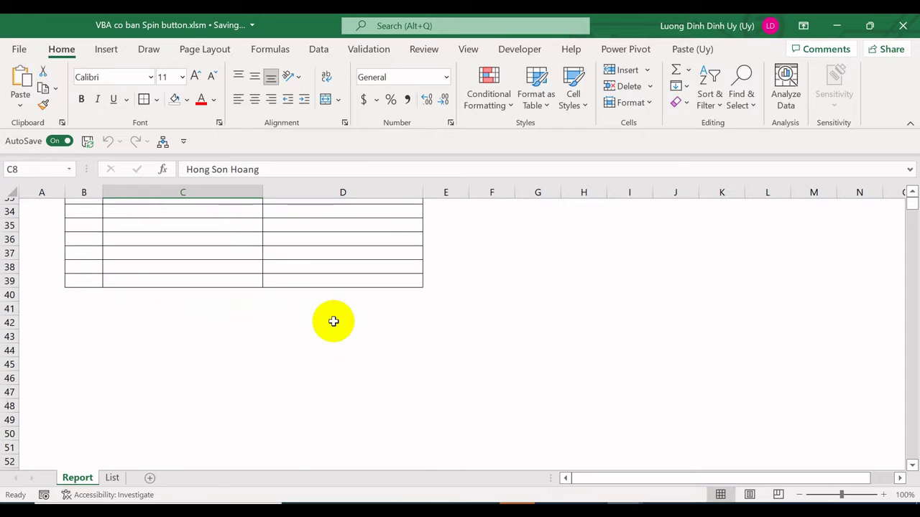
{"action": "scroll", "coordinate": [117, 331], "scroll_direction": "up", "scroll_amount": 5}
{"action": "left_click", "coordinate": [98, 350]}
{"action": "scroll", "coordinate": [99, 348], "scroll_direction": "up", "scroll_amount": 2}
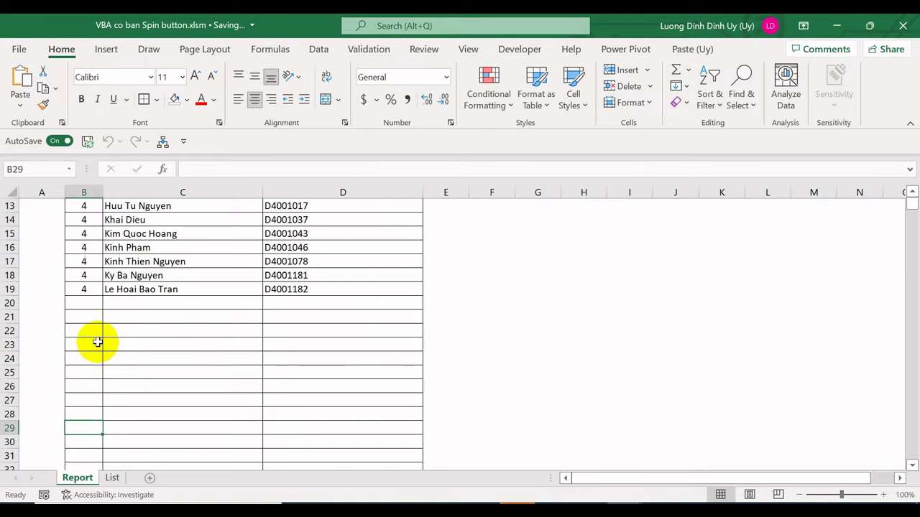
{"action": "left_click", "coordinate": [79, 302]}
{"action": "left_click_drag", "start_coordinate": [5, 302], "coordinate": [23, 396]}
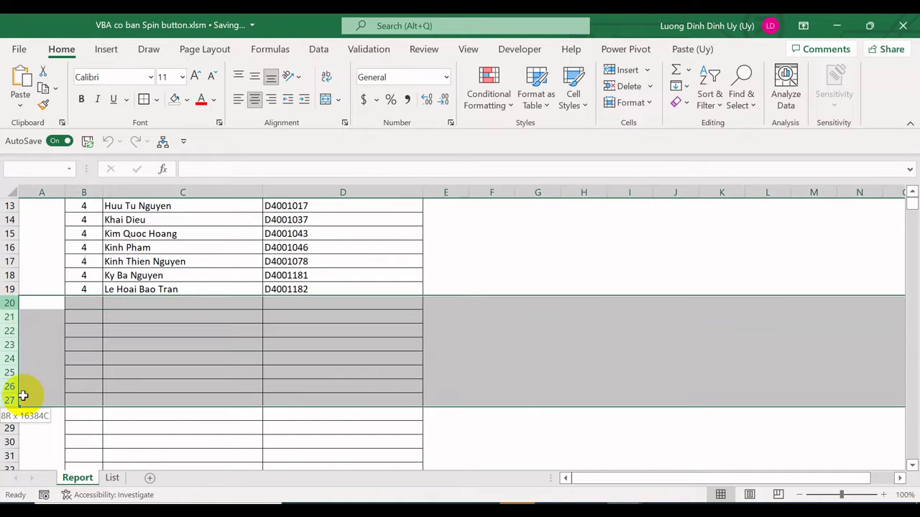
{"action": "left_click", "coordinate": [84, 371]}
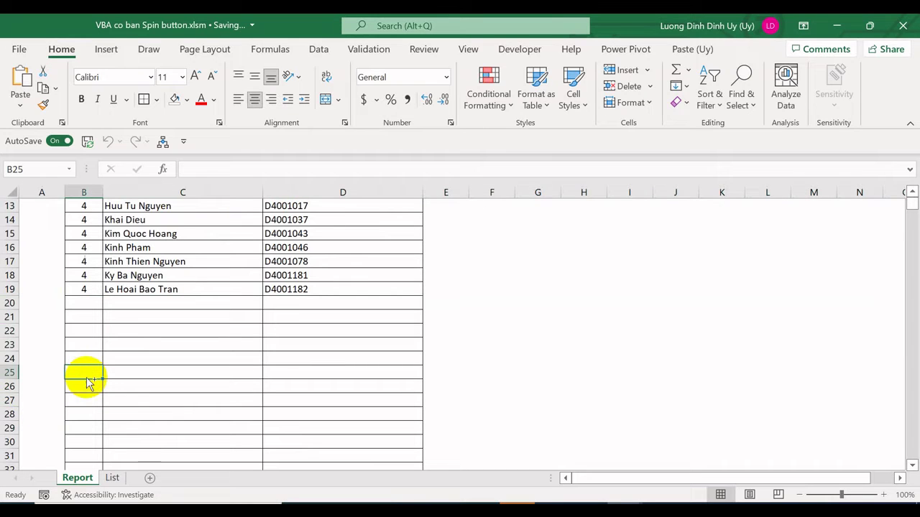
{"action": "key", "text": "ctrl+Down"}
{"action": "scroll", "coordinate": [86, 377], "scroll_direction": "down", "scroll_amount": 3}
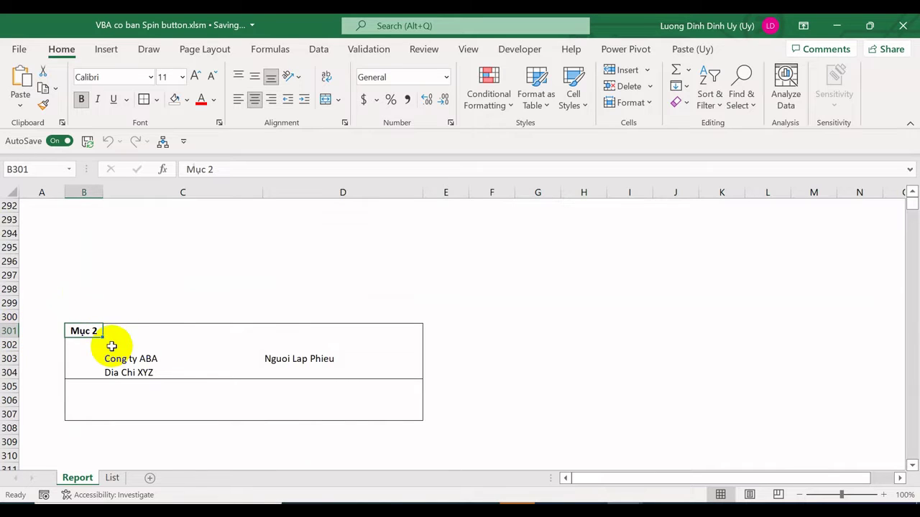
{"action": "scroll", "coordinate": [29, 327], "scroll_direction": "up", "scroll_amount": 1}
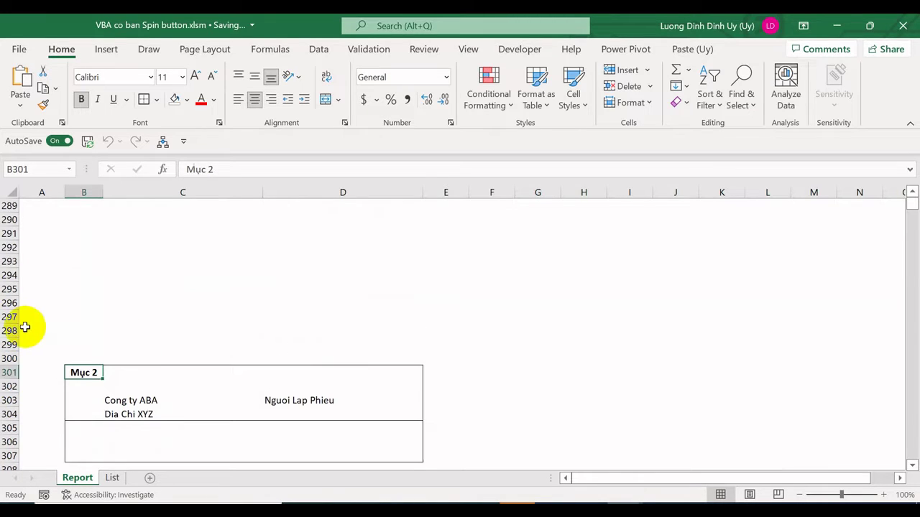
- Select row headers 20 through 299 and hide them
{"action": "left_click_drag", "start_coordinate": [10, 345], "coordinate": [18, 21]}
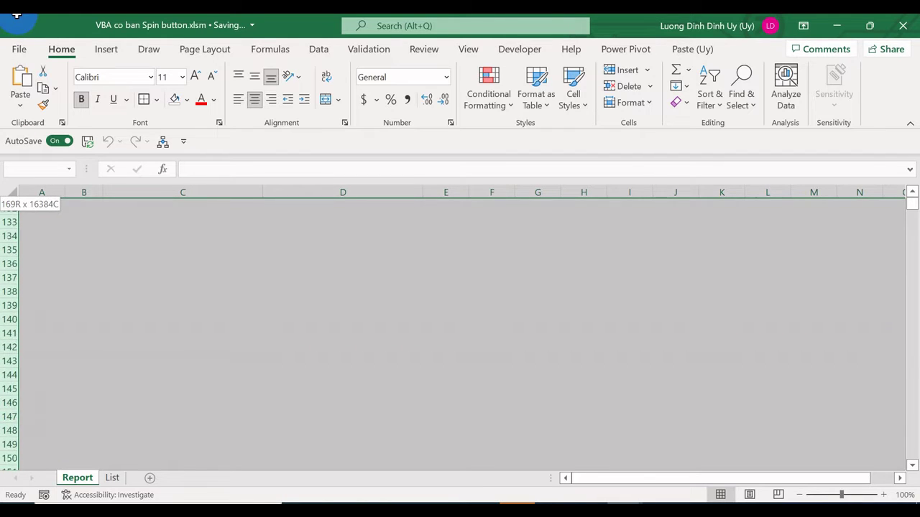
{"action": "mouse_move", "coordinate": [18, 21]}
{"action": "left_mouse_down"}
{"action": "mouse_move", "coordinate": [16, 14]}
{"action": "mouse_move", "coordinate": [52, 406]}
{"action": "left_mouse_up"}
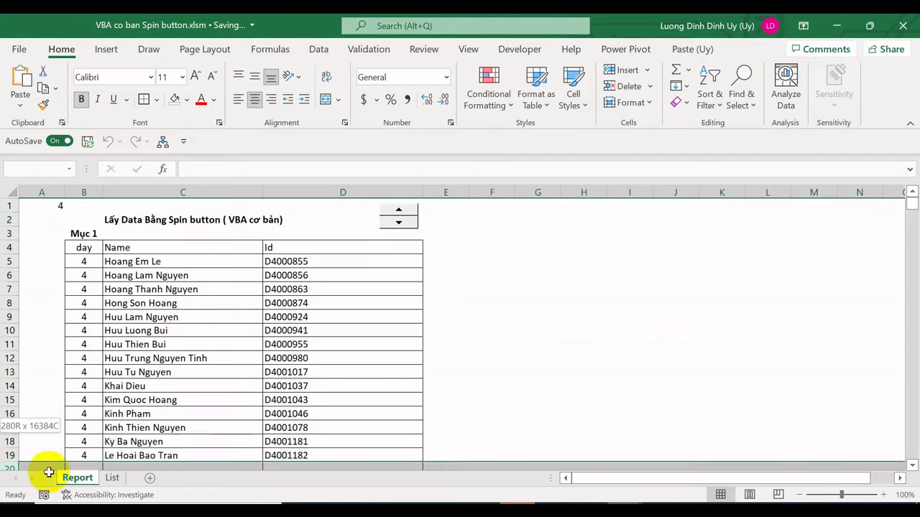
{"action": "right_click", "coordinate": [51, 406]}
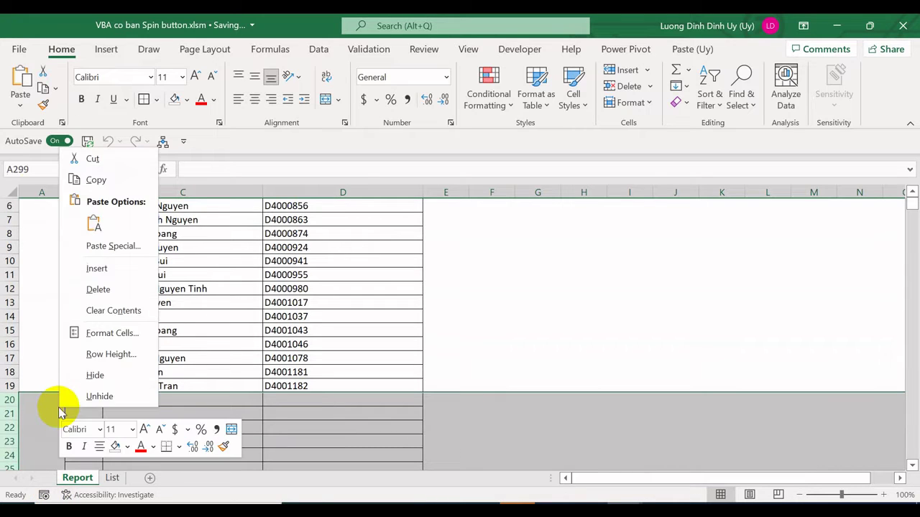
{"action": "left_click", "coordinate": [89, 374]}
- Check that the day-4 list ends at row 19 with Mục 2 right beneath
{"action": "scroll", "coordinate": [189, 316], "scroll_direction": "up", "scroll_amount": 4}
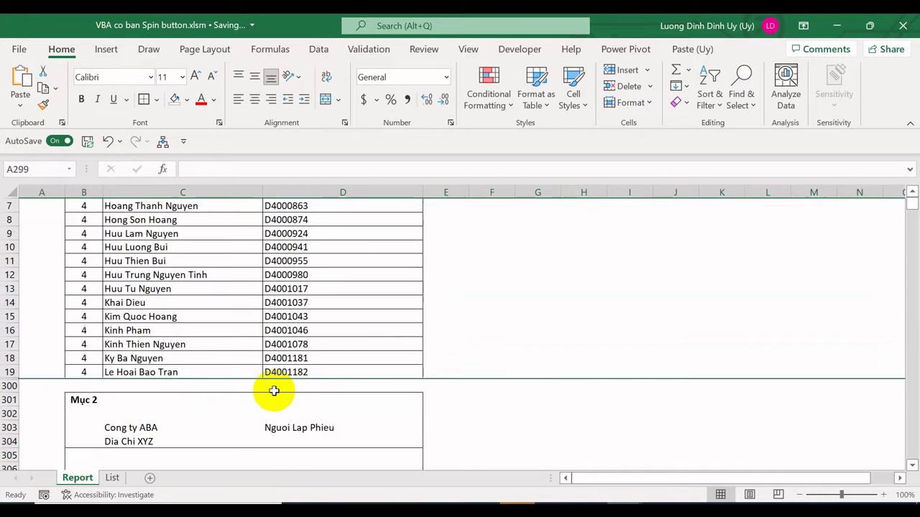
{"action": "left_click", "coordinate": [260, 344]}
{"action": "scroll", "coordinate": [275, 350], "scroll_direction": "up", "scroll_amount": 2}
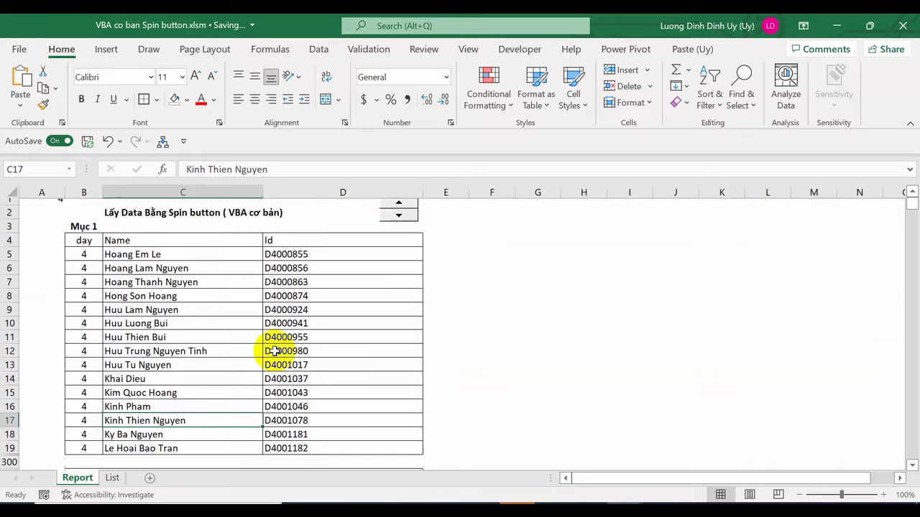
{"action": "scroll", "coordinate": [274, 350], "scroll_direction": "down", "scroll_amount": 1}
{"action": "scroll", "coordinate": [274, 350], "scroll_direction": "down", "scroll_amount": 1}
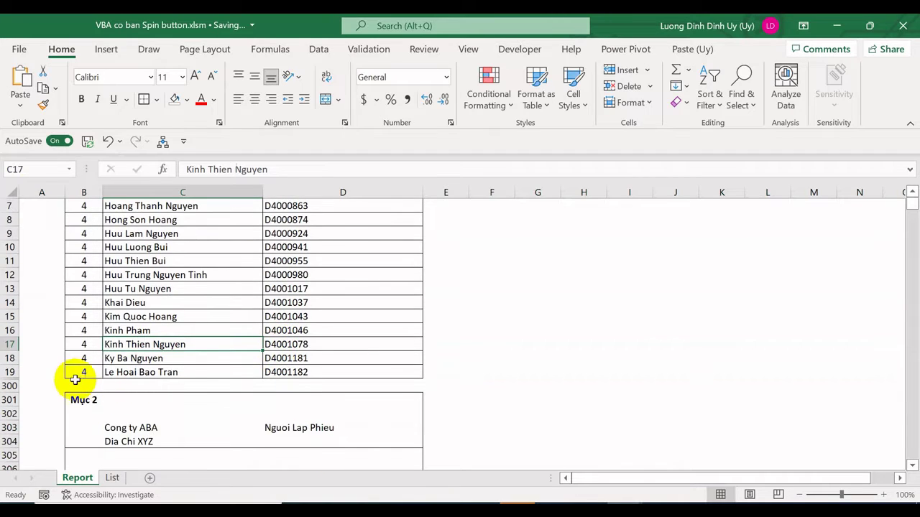
{"action": "left_click", "coordinate": [6, 372]}
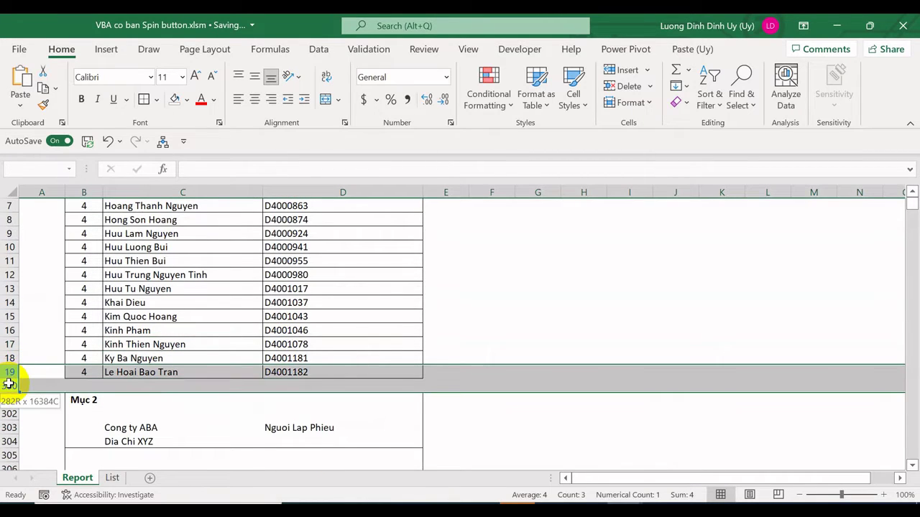
{"action": "left_click", "coordinate": [191, 372]}
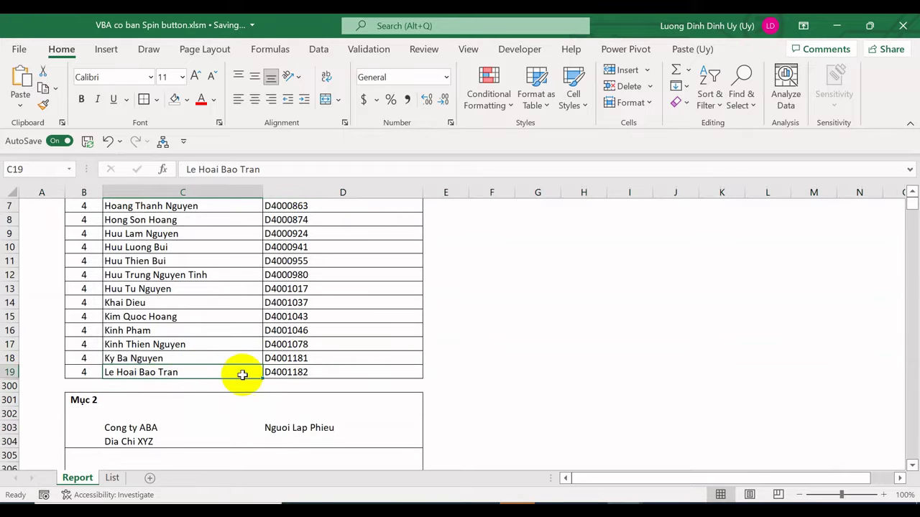
{"action": "scroll", "coordinate": [384, 355], "scroll_direction": "up", "scroll_amount": 2}
{"action": "scroll", "coordinate": [384, 356], "scroll_direction": "down", "scroll_amount": 1}
{"action": "scroll", "coordinate": [384, 356], "scroll_direction": "up", "scroll_amount": 1}
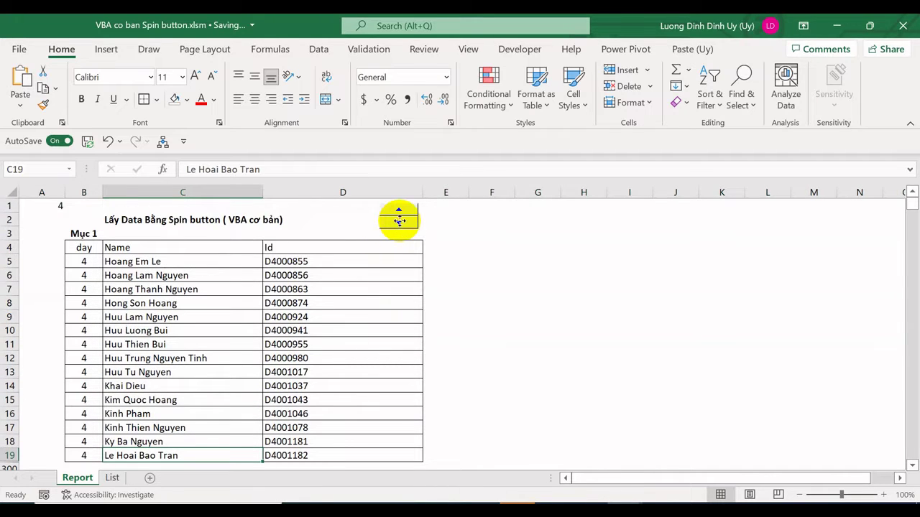
- Open Spinner1_Change via the spin button's Assign Macro and go to the blank line under Next cell
{"action": "right_click", "coordinate": [400, 220]}
{"action": "left_click", "coordinate": [440, 342]}
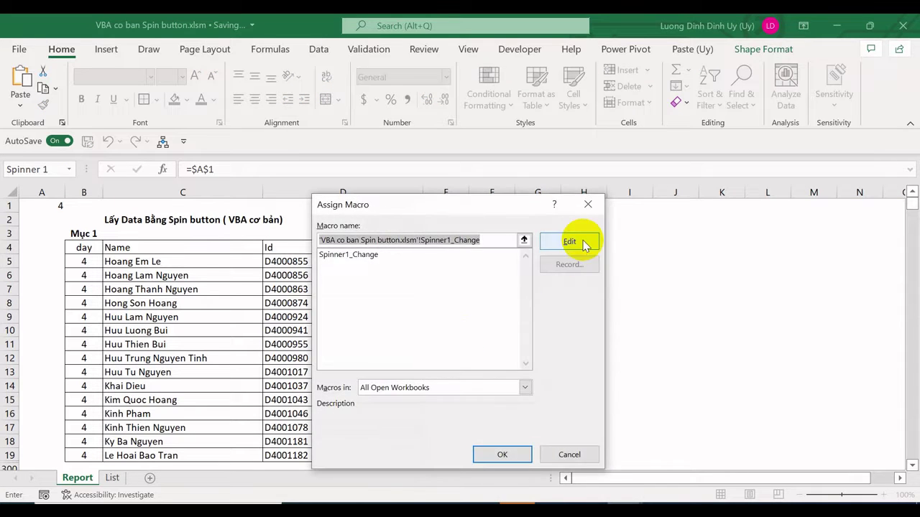
{"action": "left_click", "coordinate": [584, 244]}
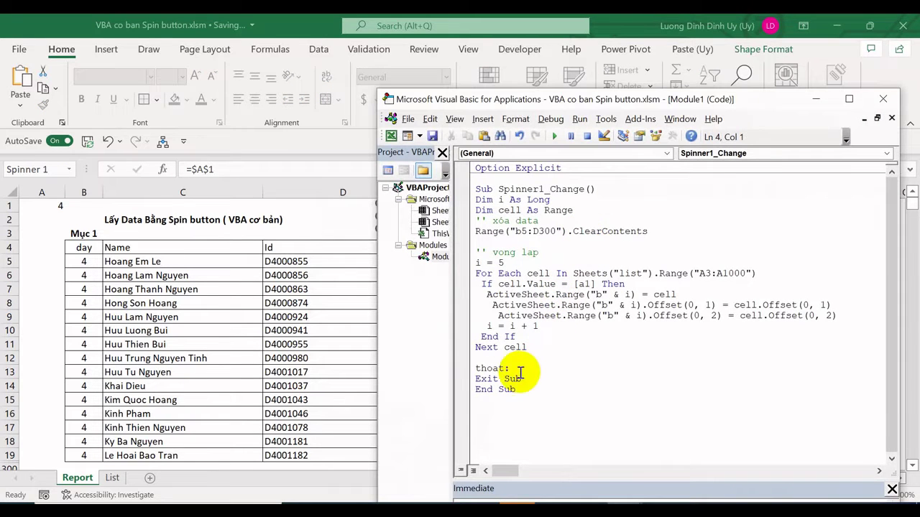
{"action": "scroll", "coordinate": [168, 372], "scroll_direction": "down", "scroll_amount": 2}
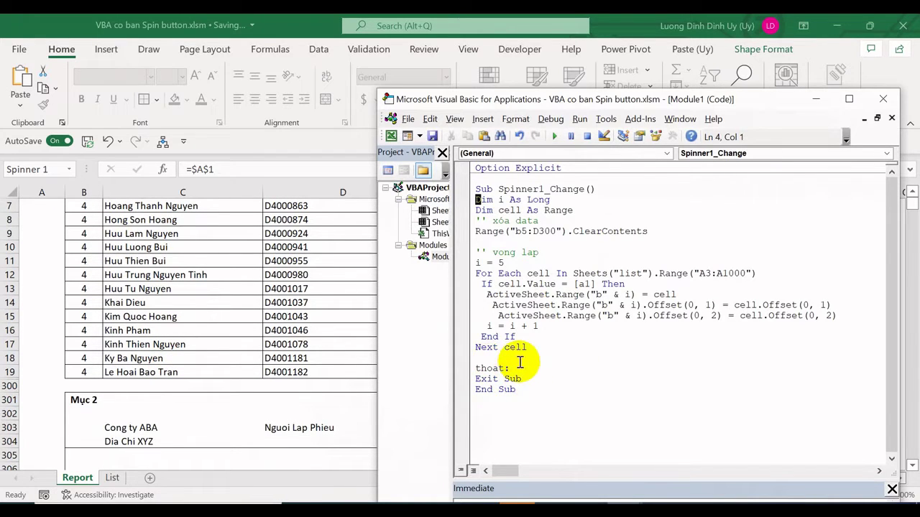
{"action": "left_click", "coordinate": [494, 359]}
{"action": "type", "text": "r"}
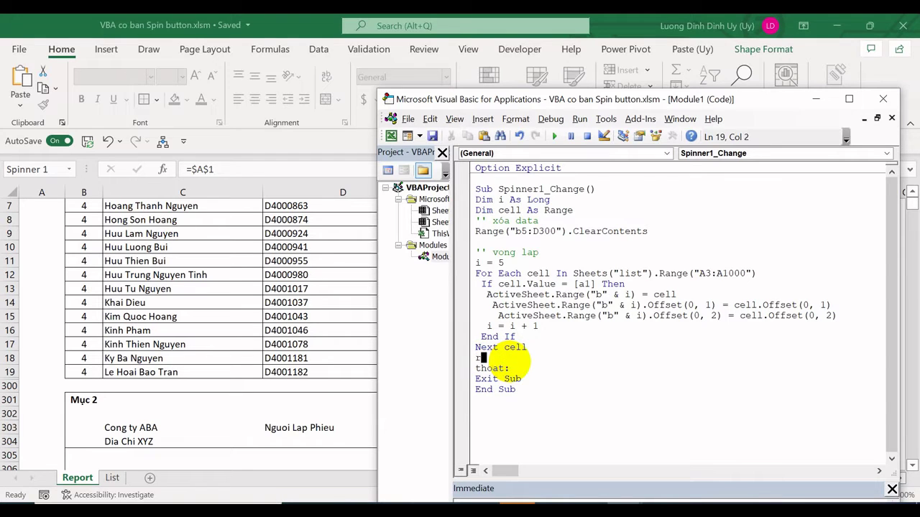
- Write Rows(i & ":" & 300).EntireRow.Hidden = True after Next cell
{"action": "type", "text": "ow"}
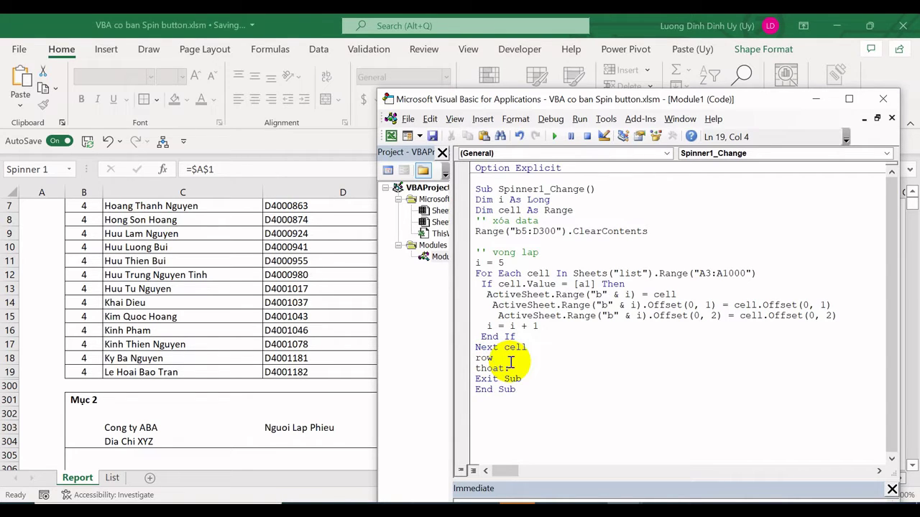
{"action": "type", "text": "s(i & \":\" & 300"}
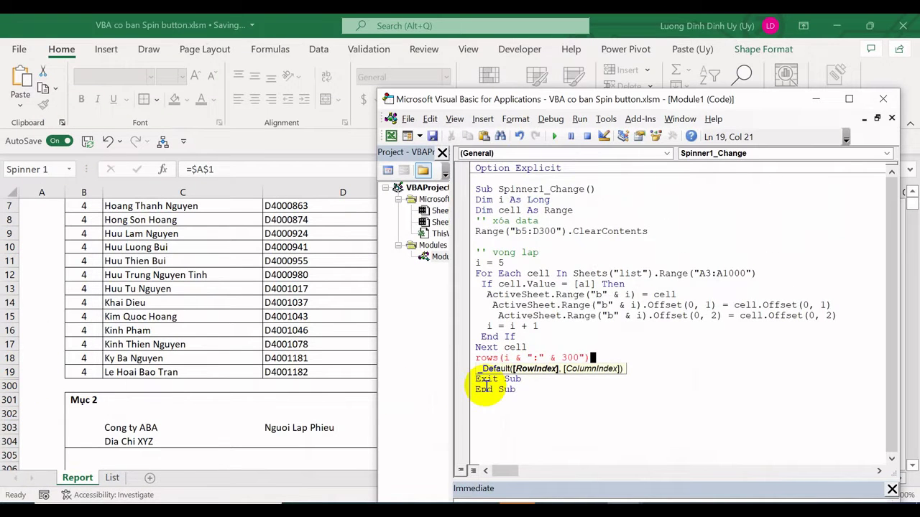
{"action": "type", "text": ".entirerow.hidden"}
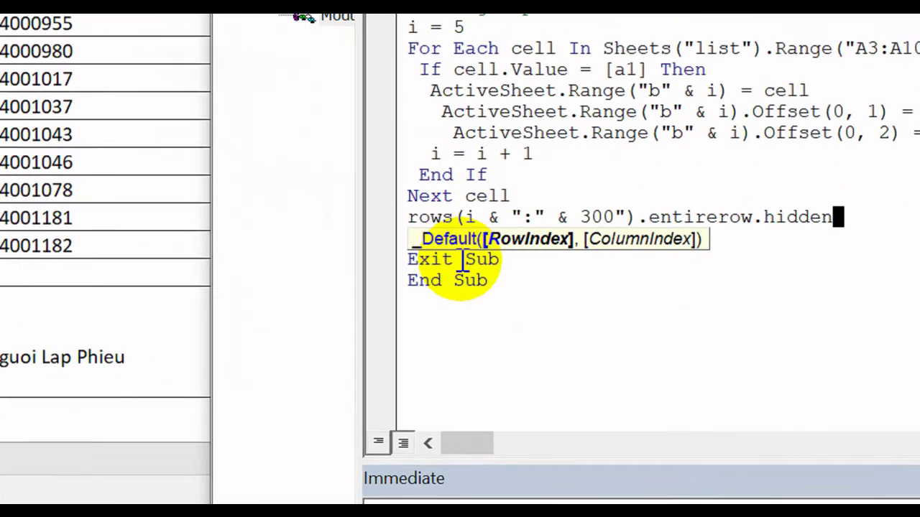
{"action": "type", "text": "="}
{"action": "type", "text": "tr"}
{"action": "type", "text": "ue"}
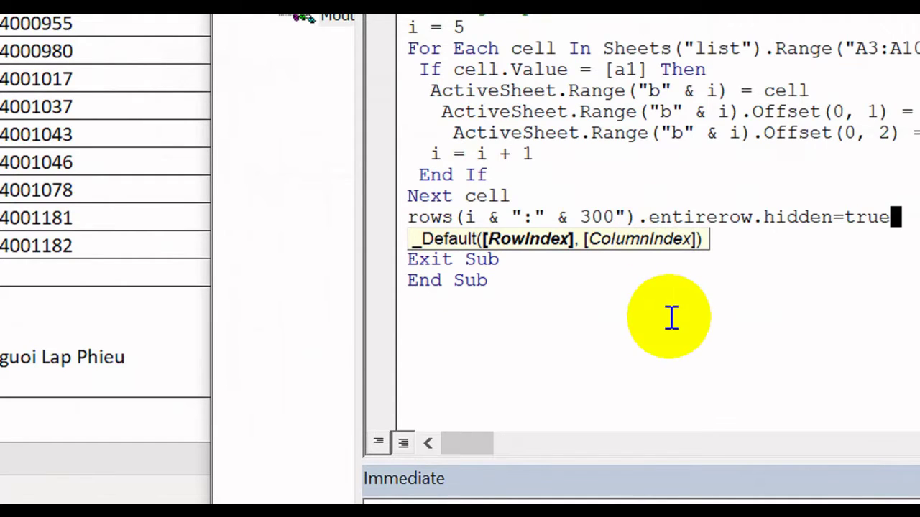
- Fix the compile error by deleting the stray quote after 300
{"action": "left_click", "coordinate": [669, 317]}
{"action": "left_click", "coordinate": [349, 144]}
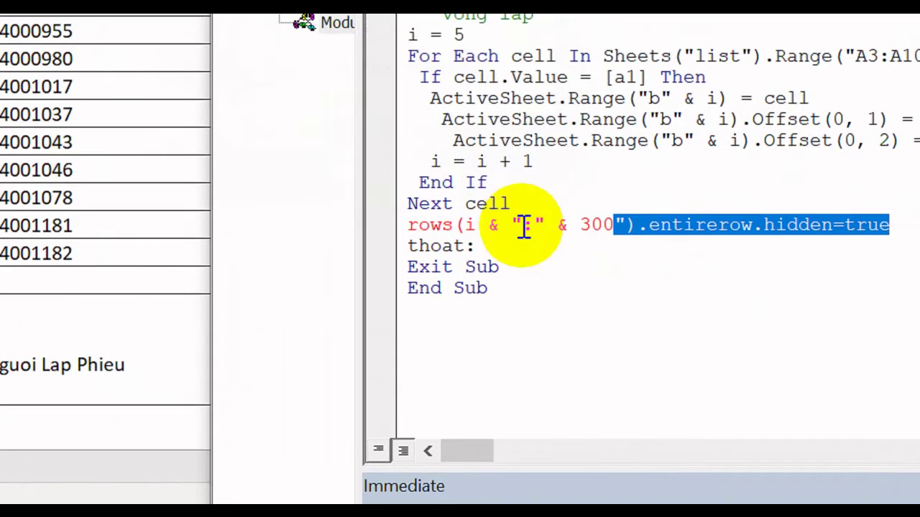
{"action": "left_click", "coordinate": [457, 223]}
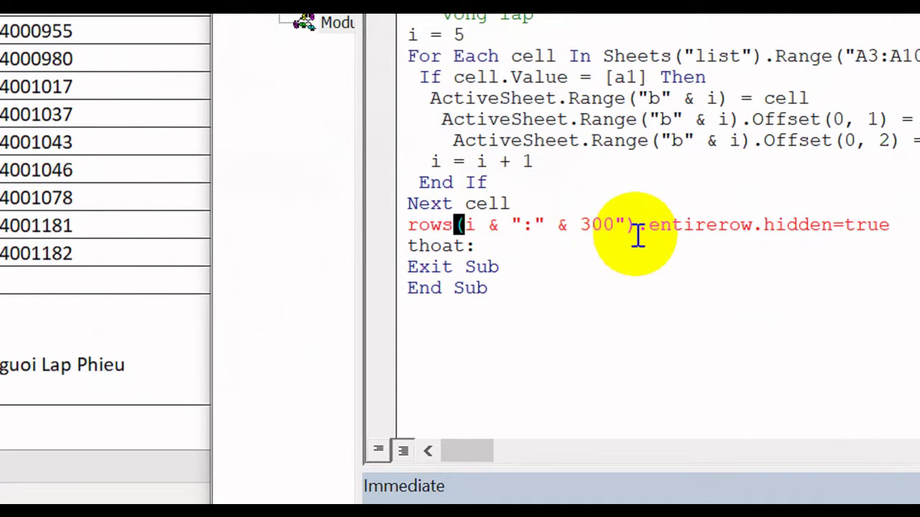
{"action": "left_click", "coordinate": [614, 225]}
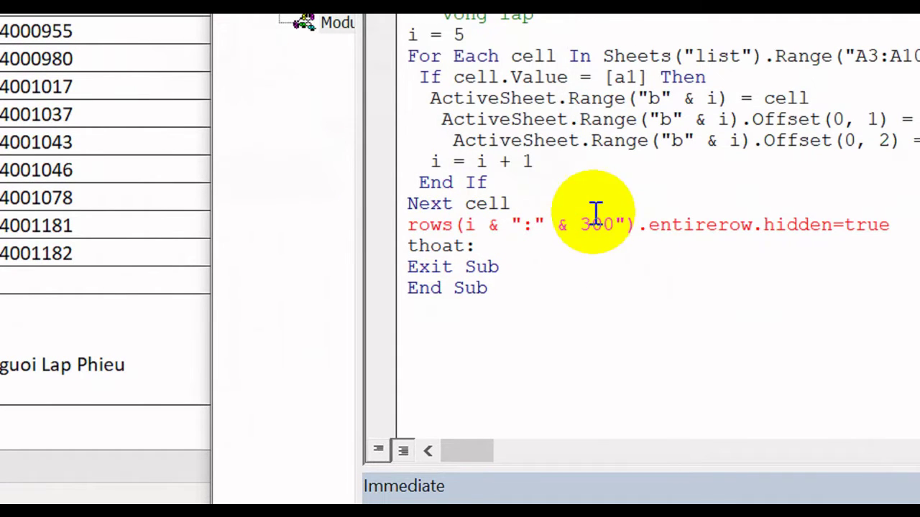
{"action": "key", "text": "Delete"}
{"action": "key", "text": "Down"}
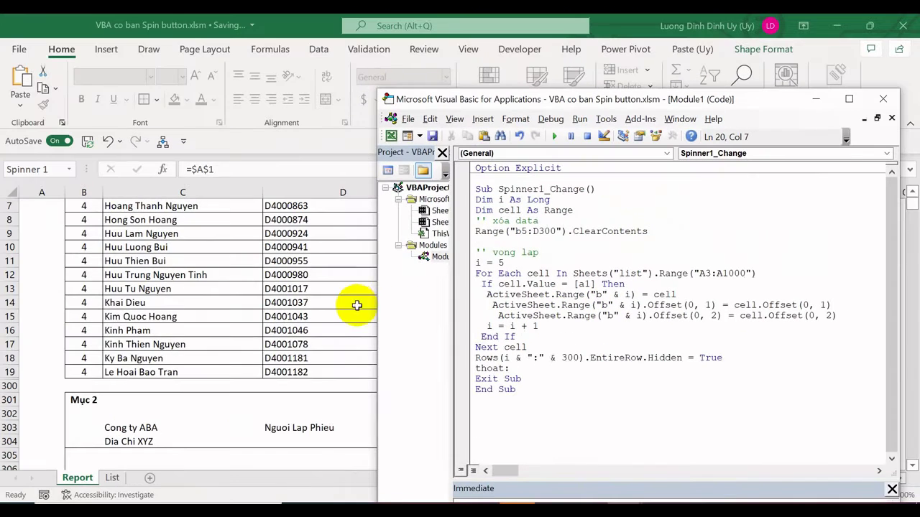
- Back in Excel, step the day from 4 down to 3, then 2, and back up to 3
{"action": "left_click", "coordinate": [816, 98]}
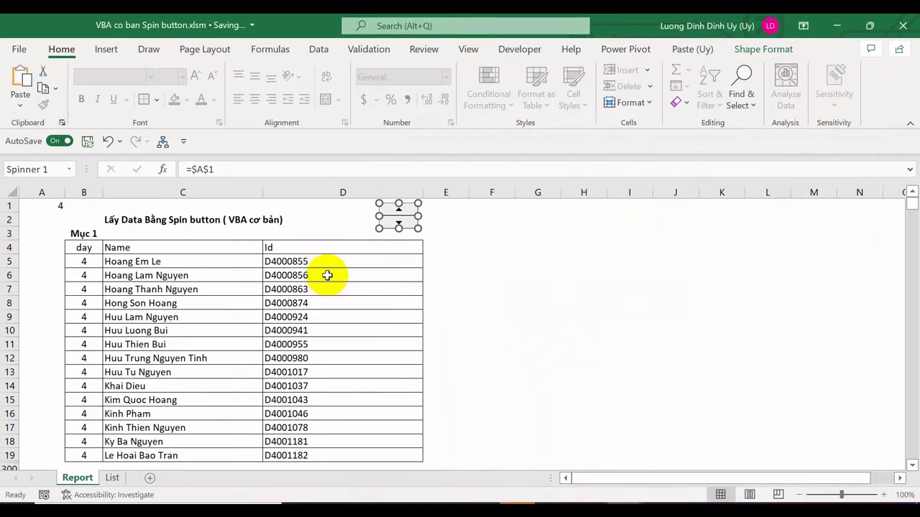
{"action": "left_click", "coordinate": [339, 268]}
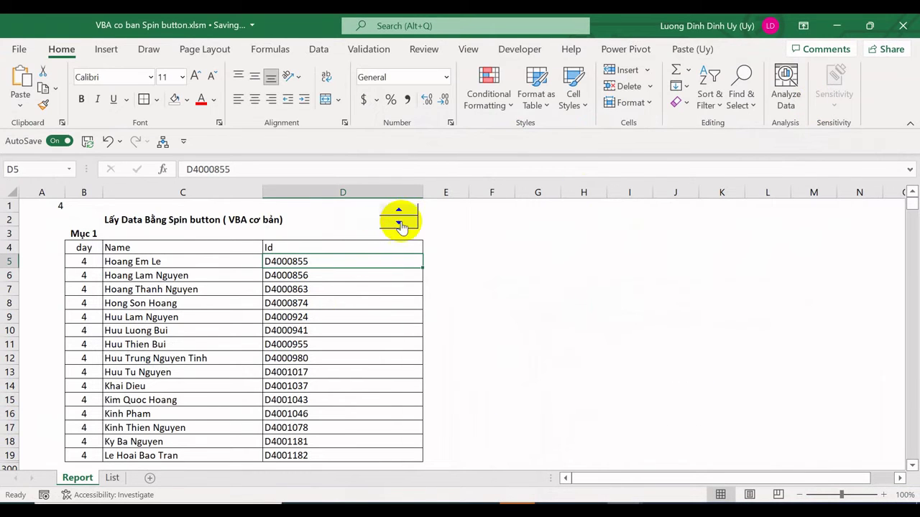
{"action": "left_click", "coordinate": [400, 221]}
{"action": "scroll", "coordinate": [365, 261], "scroll_direction": "down", "scroll_amount": 4}
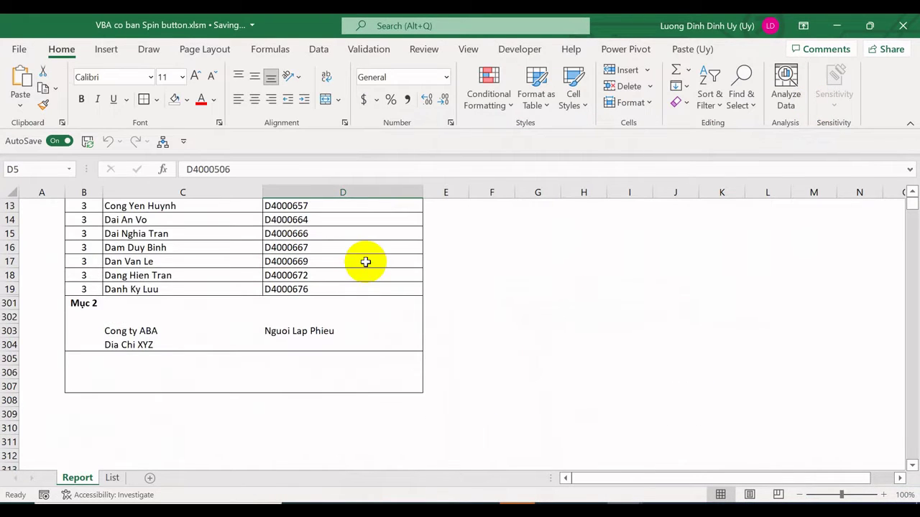
{"action": "scroll", "coordinate": [365, 261], "scroll_direction": "up", "scroll_amount": 1}
{"action": "scroll", "coordinate": [365, 262], "scroll_direction": "up", "scroll_amount": 3}
{"action": "left_click", "coordinate": [398, 224]}
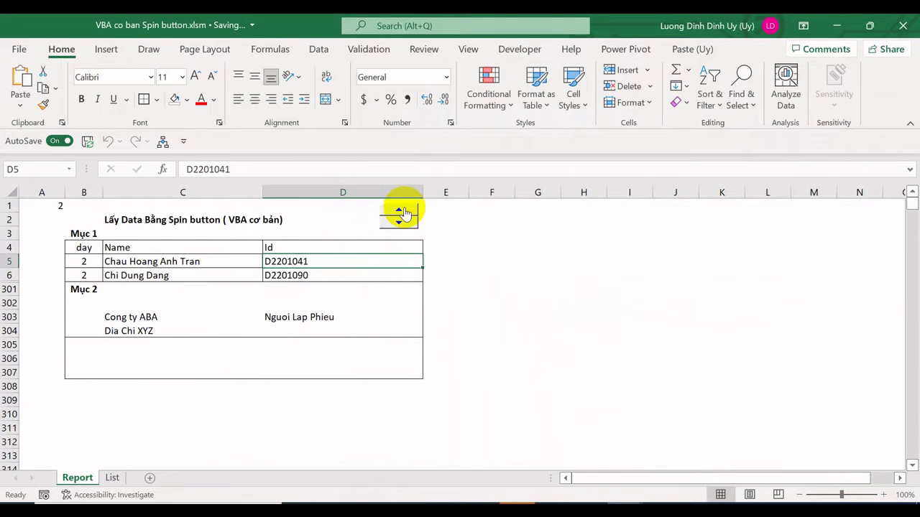
{"action": "left_click", "coordinate": [403, 212]}
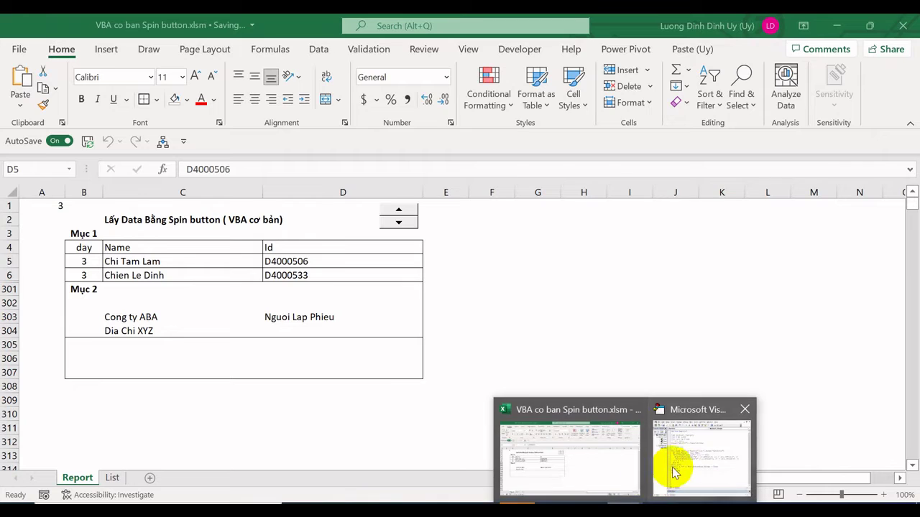
- Paste a copy of the row-hiding line onto the empty line after ClearContents
{"action": "left_click", "coordinate": [670, 468]}
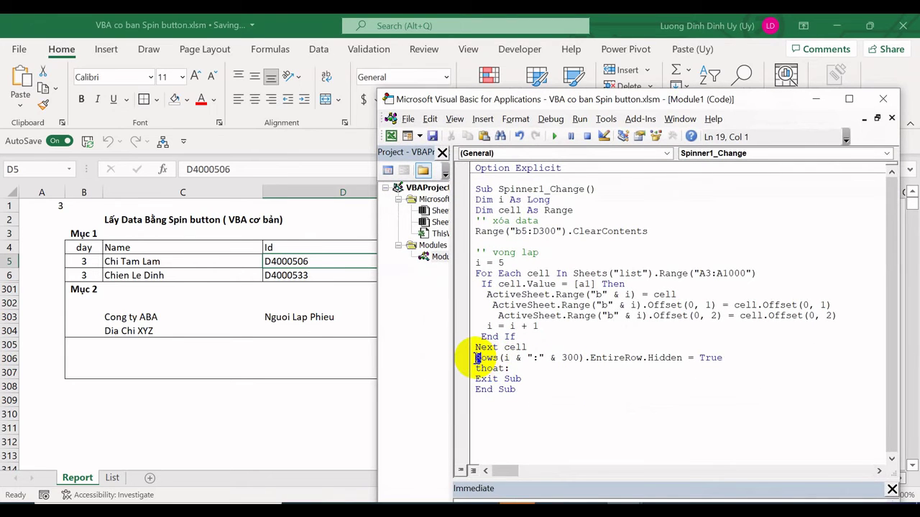
{"action": "left_click_drag", "start_coordinate": [476, 357], "coordinate": [726, 358]}
{"action": "key", "text": "ctrl+c"}
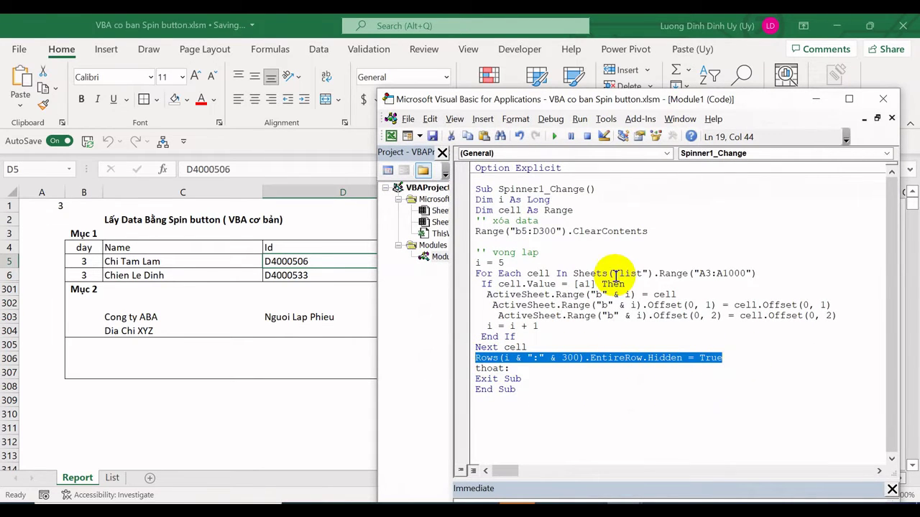
{"action": "left_click", "coordinate": [478, 242]}
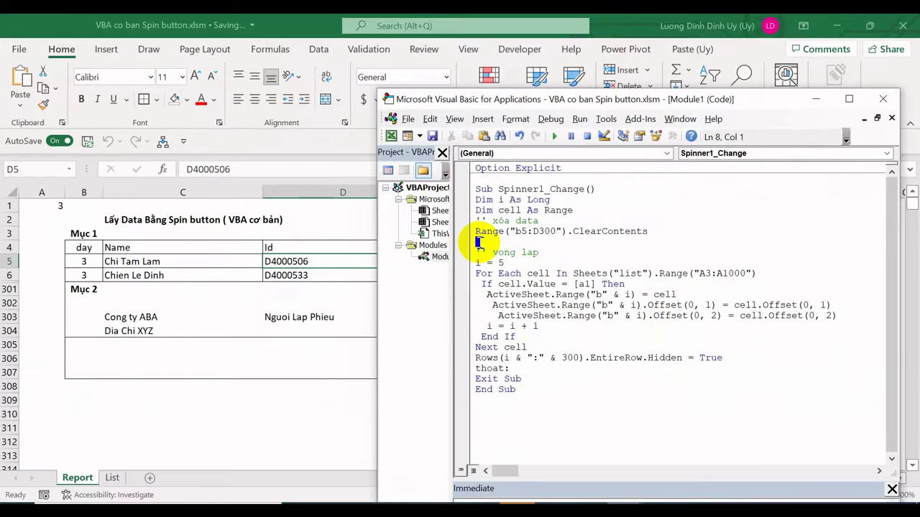
{"action": "key", "text": "ctrl+v"}
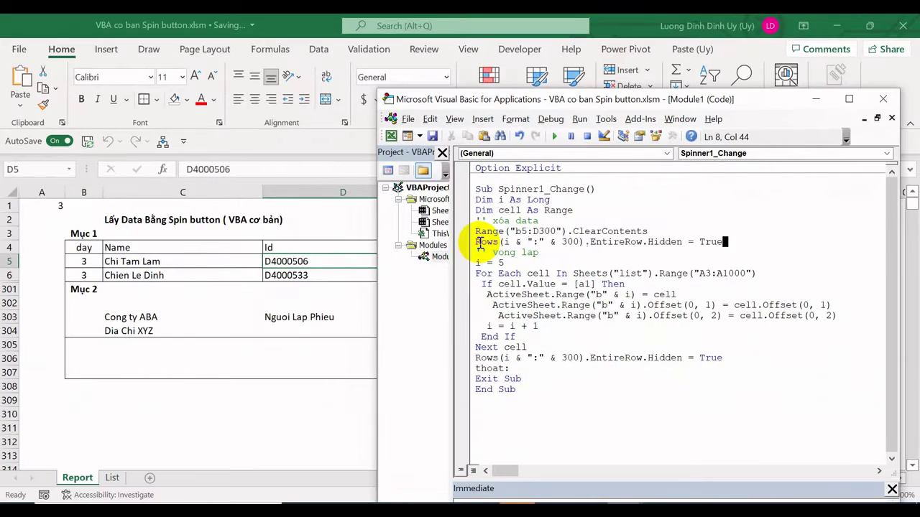
- Turn the pasted line into Rows(5 & ":" & 300).EntireRow.Hidden = False, fixing the compile error
{"action": "double_click", "coordinate": [506, 241]}
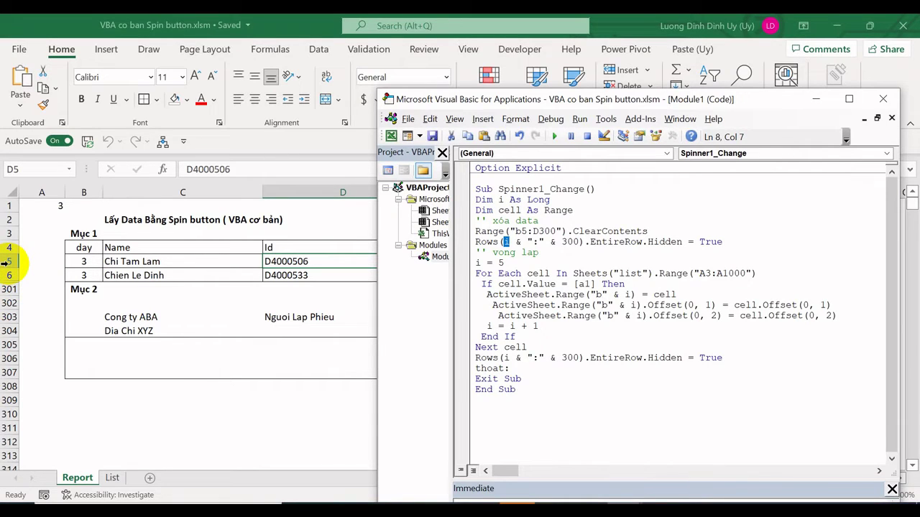
{"action": "key", "text": "Delete"}
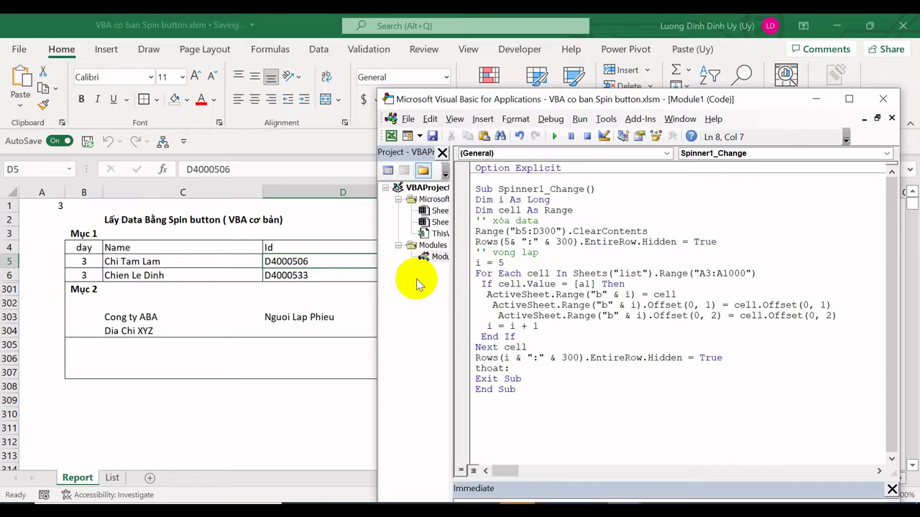
{"action": "type", "text": "5"}
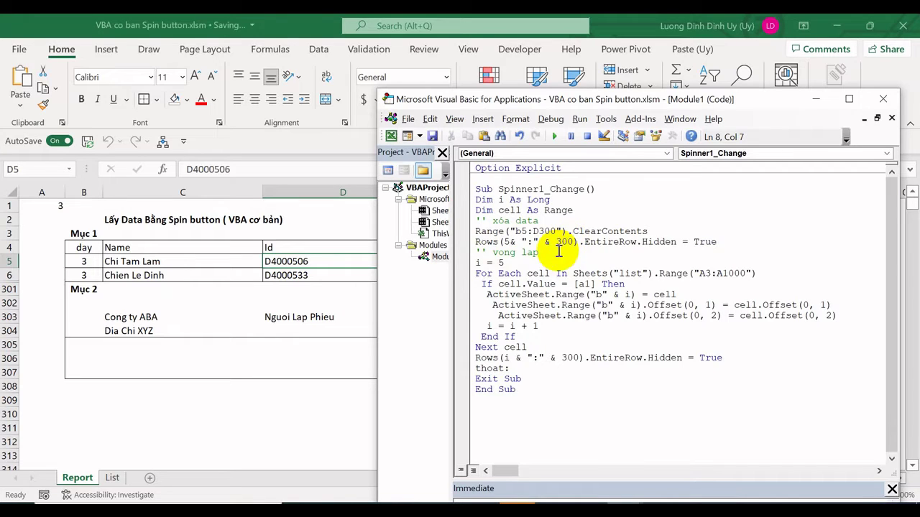
{"action": "left_click_drag", "start_coordinate": [694, 244], "coordinate": [718, 242]}
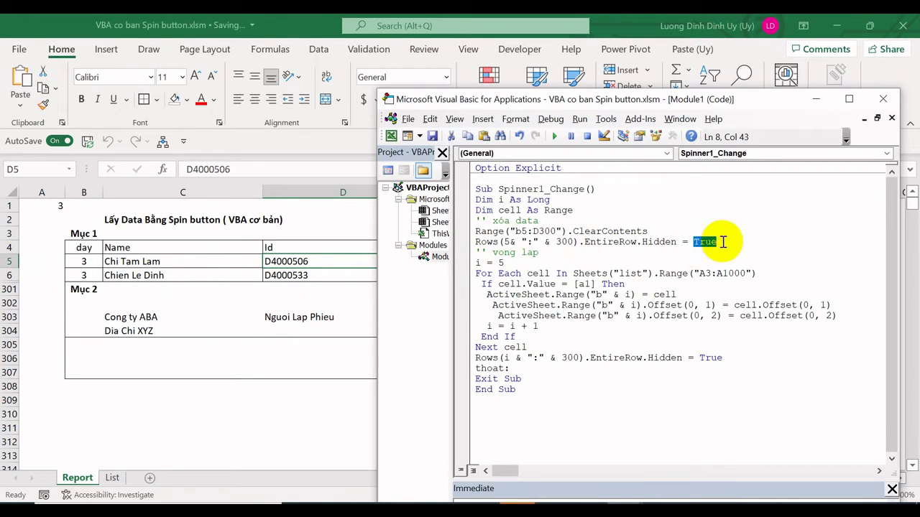
{"action": "type", "text": "fals"}
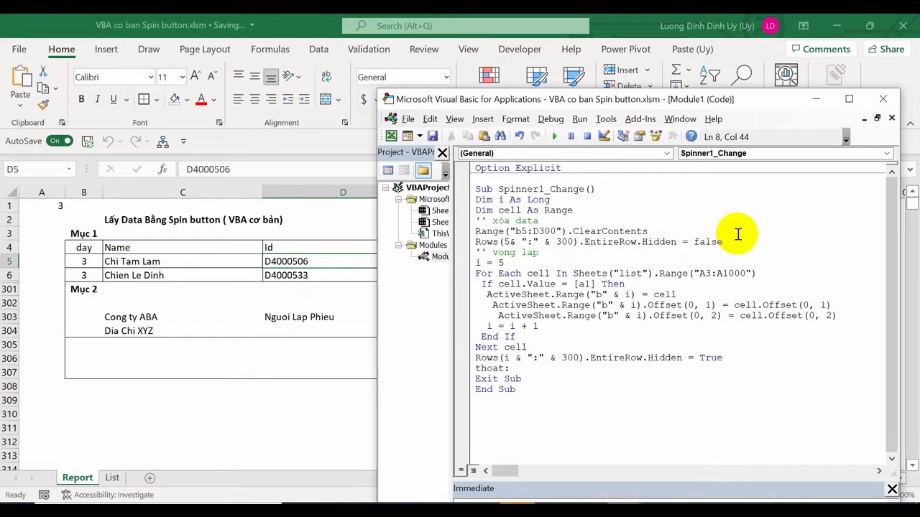
{"action": "left_click", "coordinate": [646, 302]}
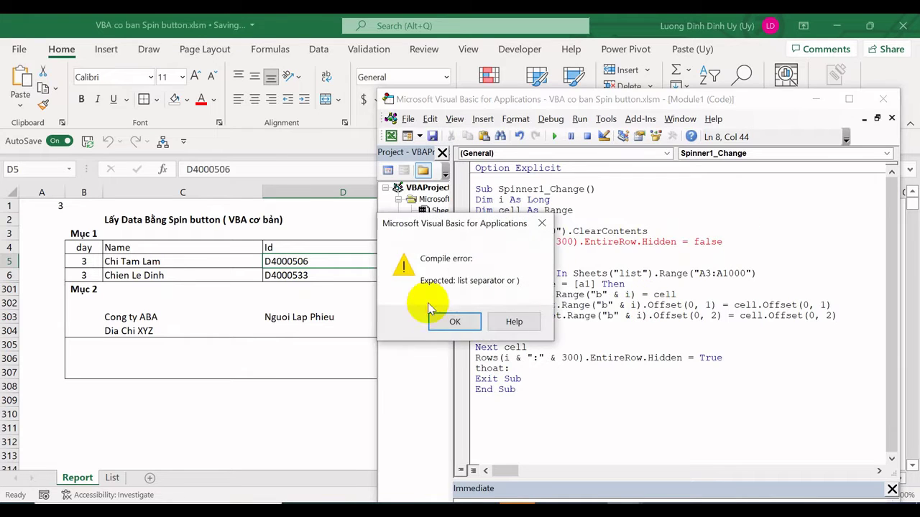
{"action": "left_click", "coordinate": [451, 322]}
{"action": "double_click", "coordinate": [512, 242]}
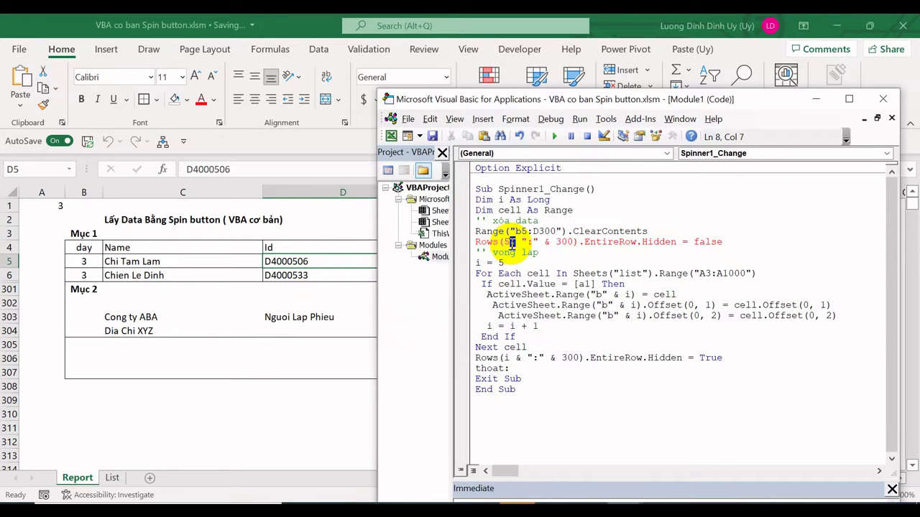
{"action": "key", "text": "Left"}
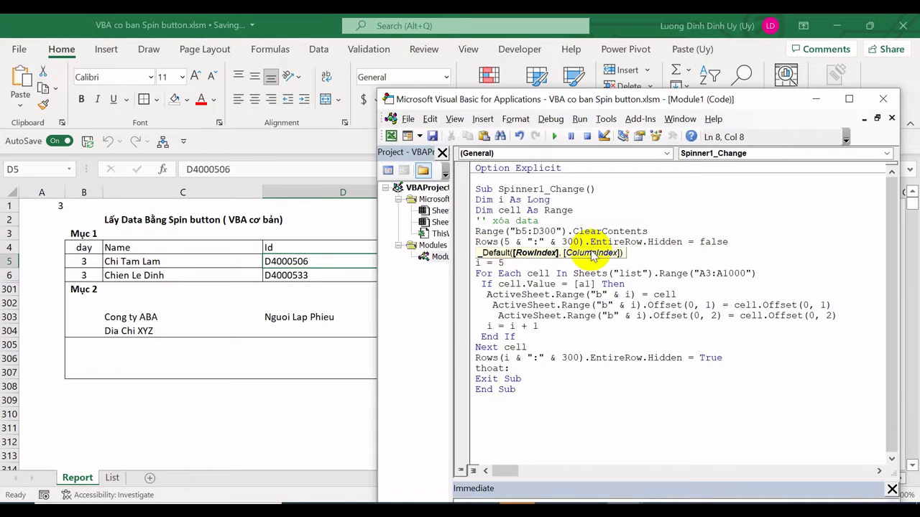
{"action": "left_click", "coordinate": [572, 274]}
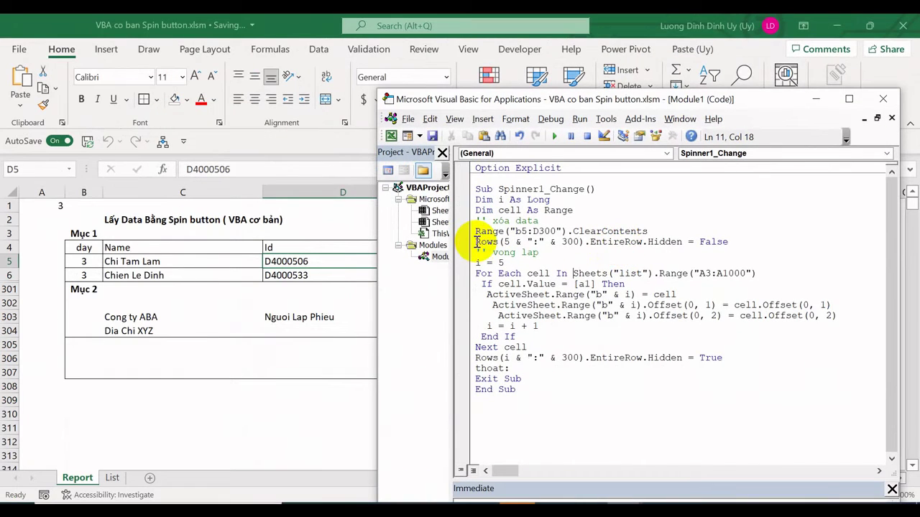
{"action": "left_click_drag", "start_coordinate": [474, 242], "coordinate": [742, 244]}
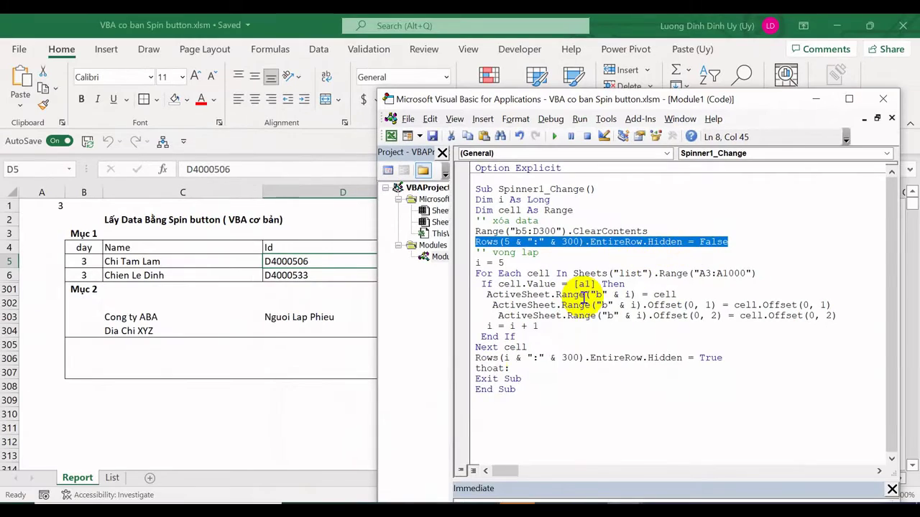
{"action": "left_click", "coordinate": [469, 358]}
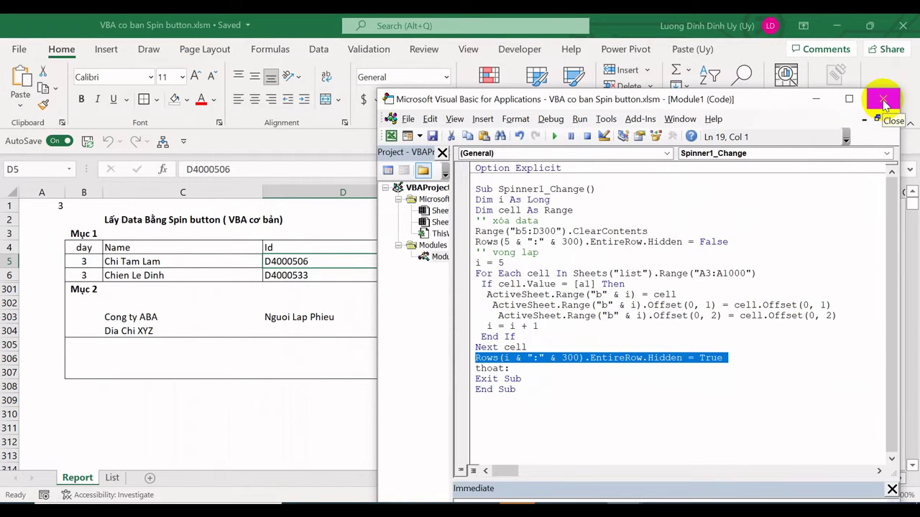
{"action": "left_click", "coordinate": [883, 100]}
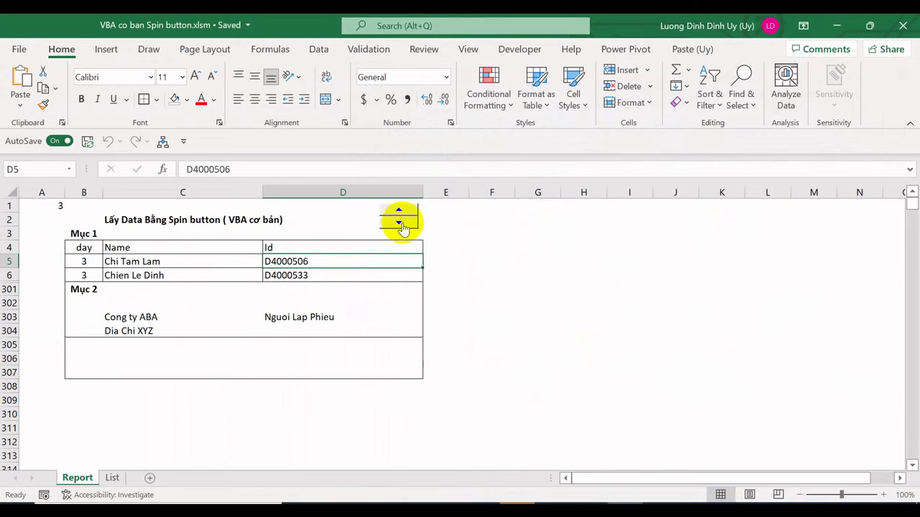
{"action": "left_click", "coordinate": [401, 224]}
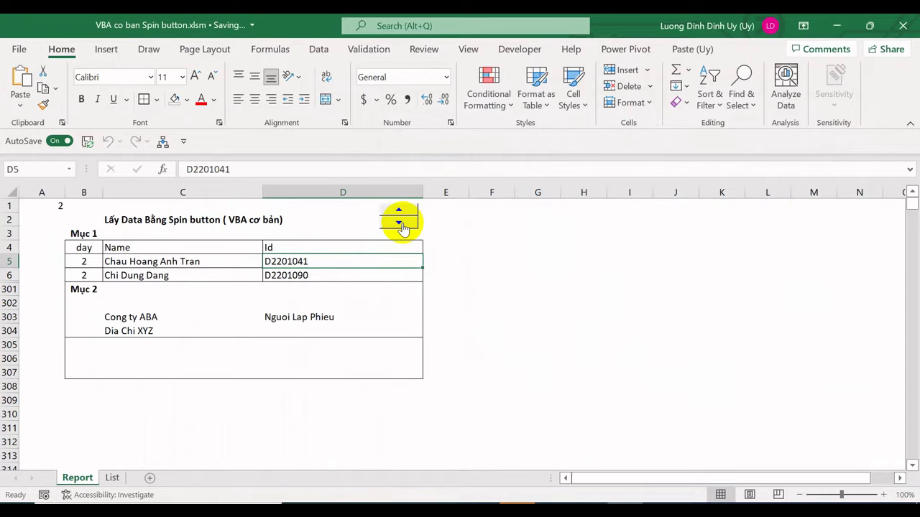
{"action": "left_click", "coordinate": [398, 209]}
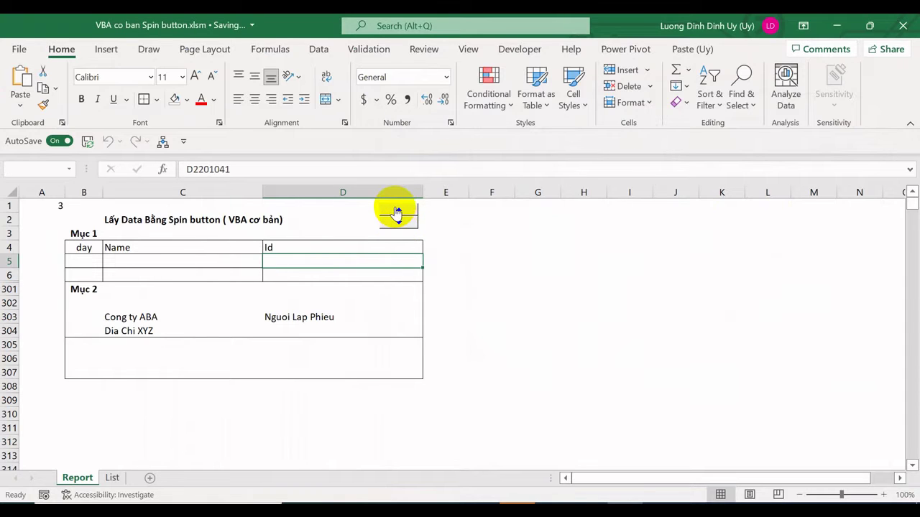
{"action": "scroll", "coordinate": [288, 315], "scroll_direction": "down", "scroll_amount": 5}
{"action": "scroll", "coordinate": [277, 314], "scroll_direction": "down", "scroll_amount": 5}
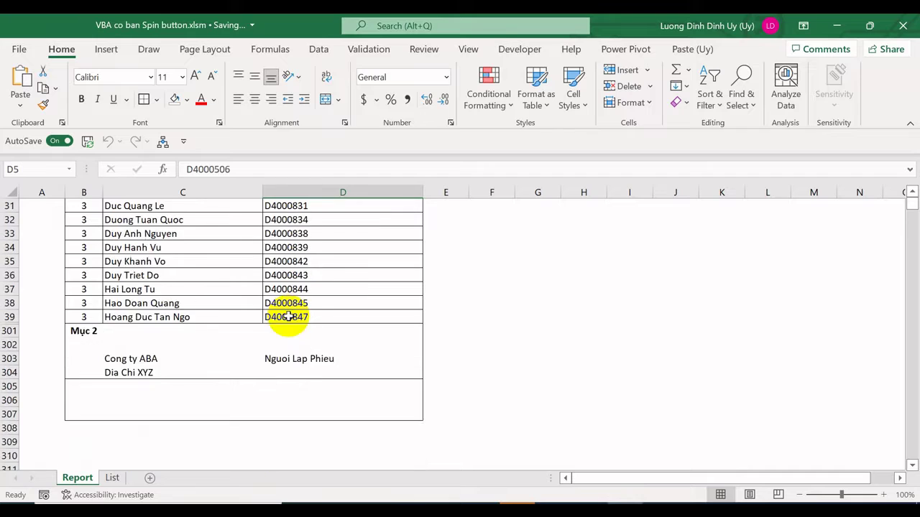
{"action": "scroll", "coordinate": [278, 314], "scroll_direction": "down", "scroll_amount": 3}
{"action": "scroll", "coordinate": [152, 386], "scroll_direction": "up", "scroll_amount": 4}
{"action": "left_click", "coordinate": [86, 386]}
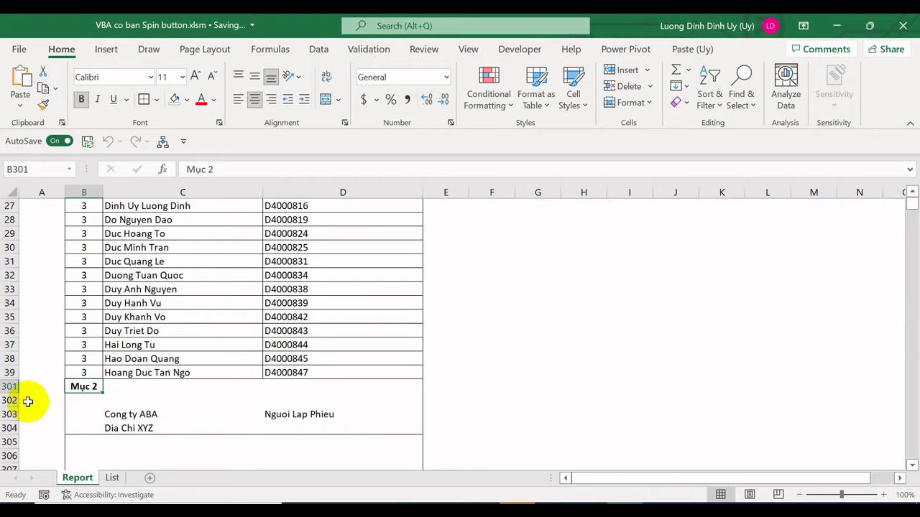
{"action": "left_click", "coordinate": [8, 387]}
{"action": "scroll", "coordinate": [345, 390], "scroll_direction": "up", "scroll_amount": 9}
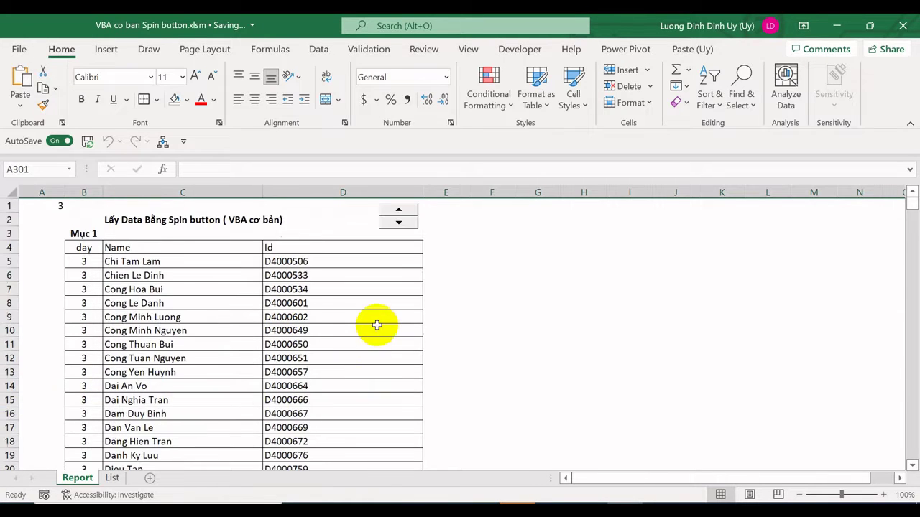
{"action": "left_click", "coordinate": [400, 224]}
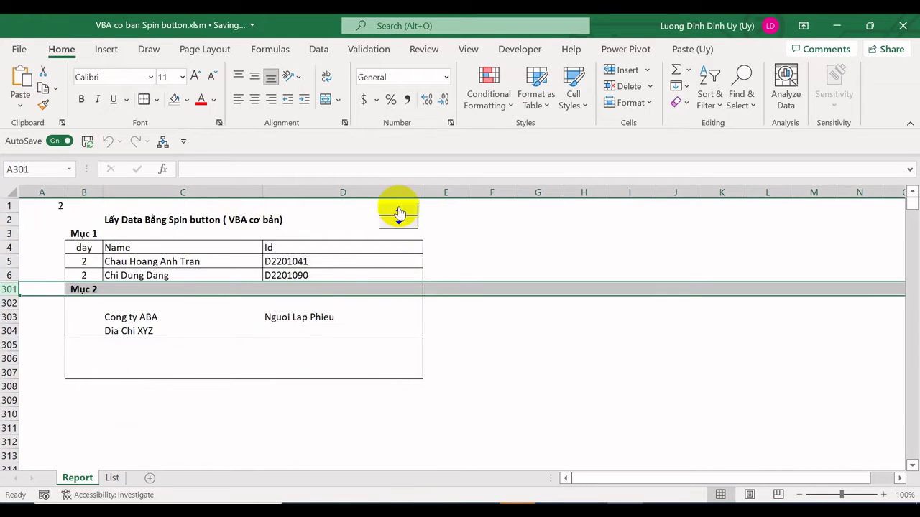
{"action": "left_click", "coordinate": [400, 226]}
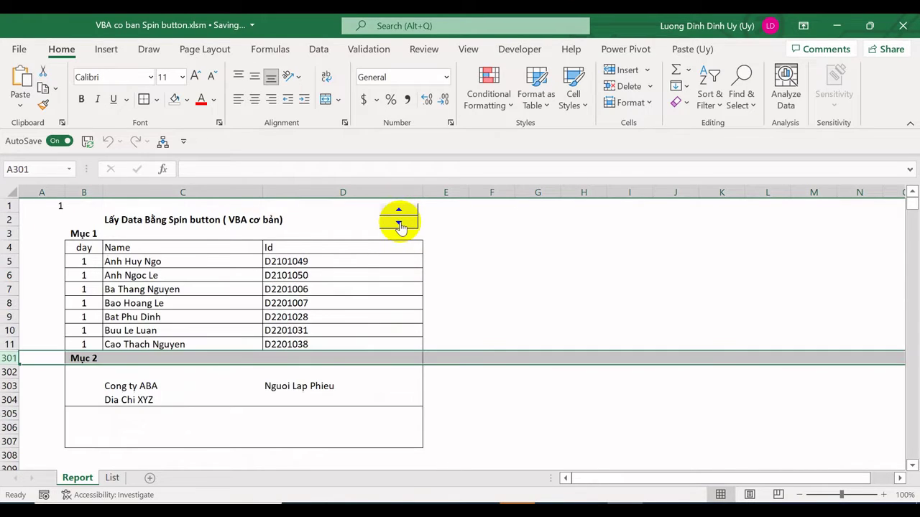
{"action": "left_click", "coordinate": [400, 214]}
{"action": "left_click", "coordinate": [400, 214]}
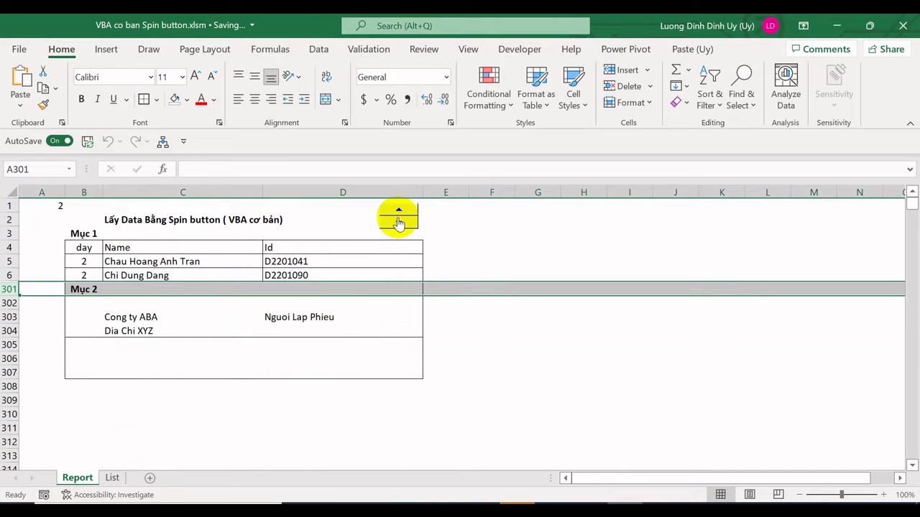
{"action": "scroll", "coordinate": [335, 312], "scroll_direction": "down", "scroll_amount": 5}
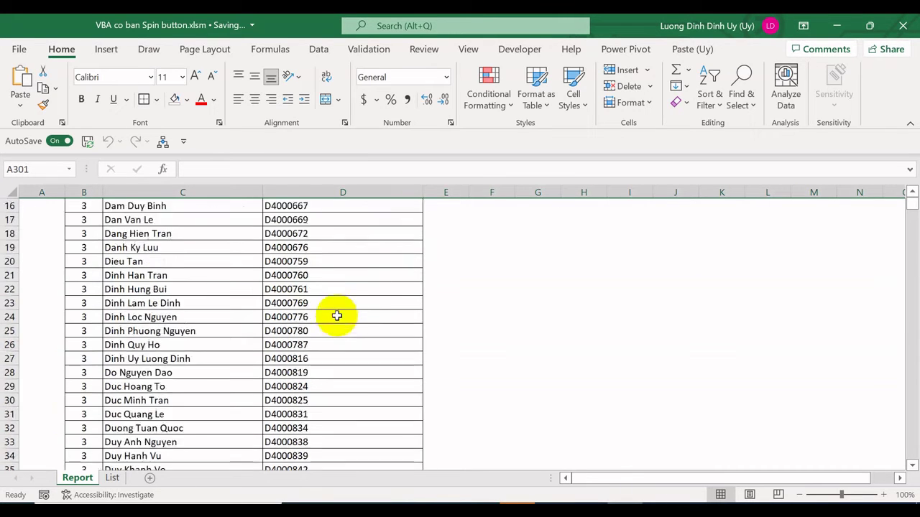
{"action": "scroll", "coordinate": [335, 312], "scroll_direction": "down", "scroll_amount": 3}
{"action": "left_click", "coordinate": [316, 372]}
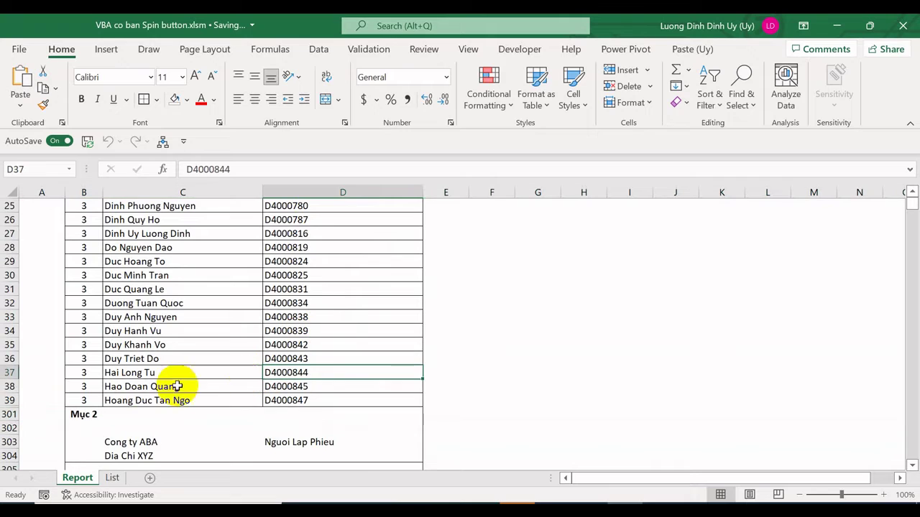
{"action": "scroll", "coordinate": [31, 390], "scroll_direction": "down", "scroll_amount": 2}
{"action": "left_click", "coordinate": [11, 316]}
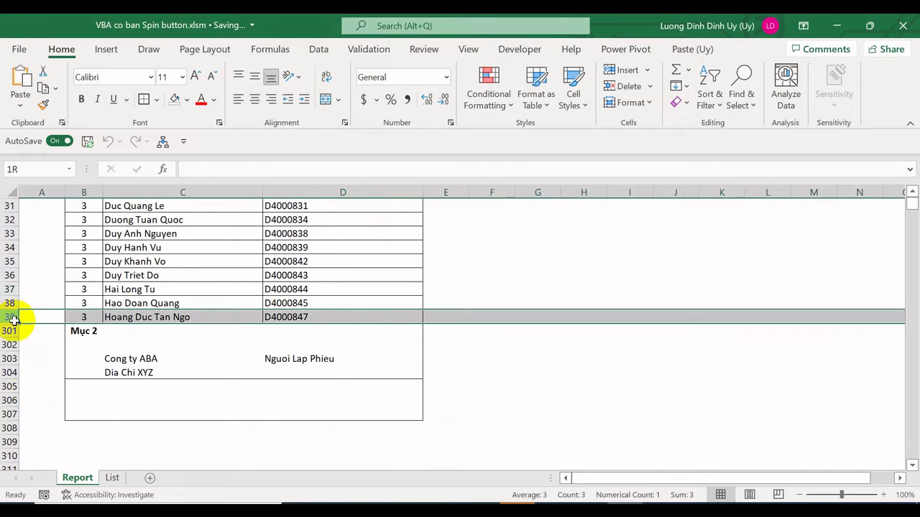
{"action": "left_click", "coordinate": [9, 331]}
{"action": "left_click", "coordinate": [83, 330]}
{"action": "scroll", "coordinate": [325, 314], "scroll_direction": "up", "scroll_amount": 1}
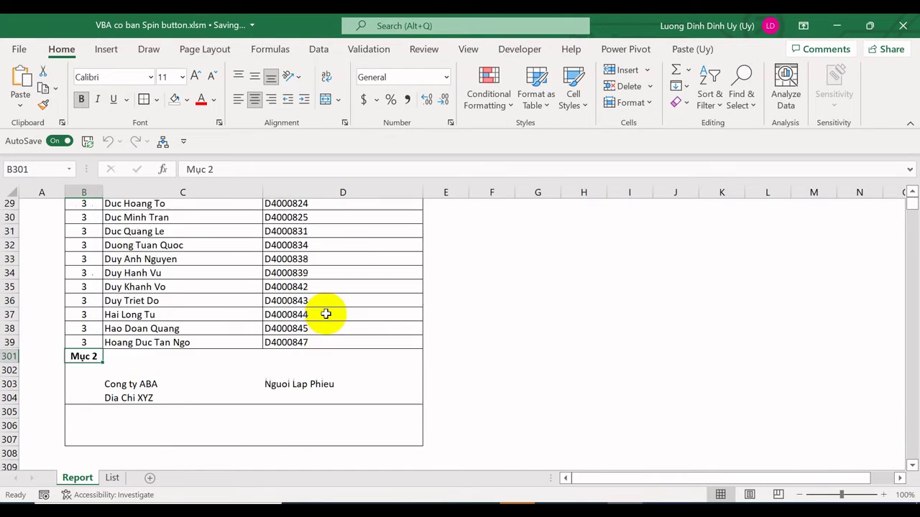
{"action": "scroll", "coordinate": [326, 314], "scroll_direction": "up", "scroll_amount": 4}
{"action": "scroll", "coordinate": [325, 314], "scroll_direction": "up", "scroll_amount": 5}
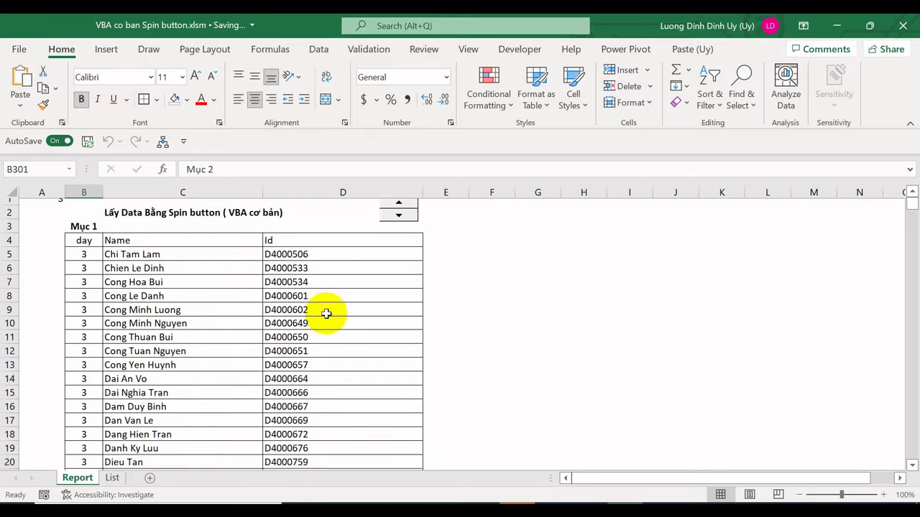
{"action": "scroll", "coordinate": [326, 314], "scroll_direction": "down", "scroll_amount": 8}
{"action": "scroll", "coordinate": [326, 314], "scroll_direction": "down", "scroll_amount": 1}
{"action": "scroll", "coordinate": [326, 314], "scroll_direction": "up", "scroll_amount": 1}
{"action": "scroll", "coordinate": [325, 314], "scroll_direction": "up", "scroll_amount": 5}
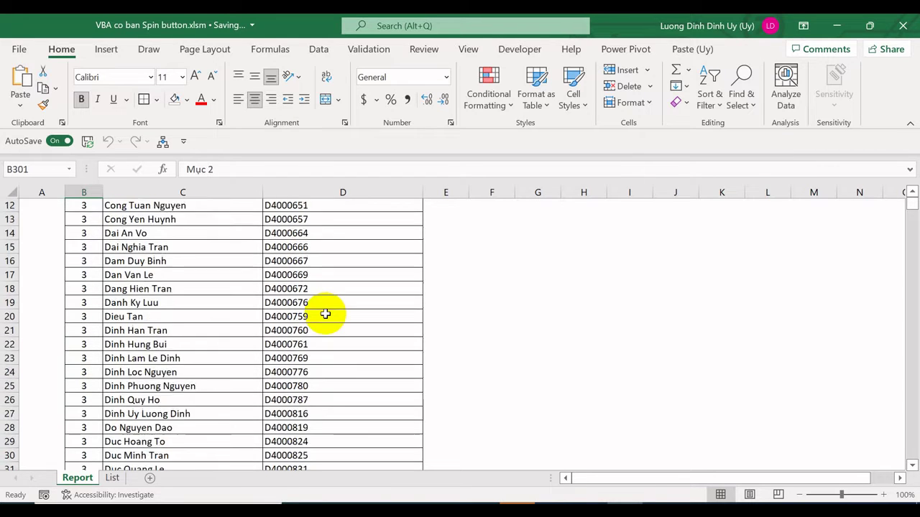
{"action": "scroll", "coordinate": [326, 314], "scroll_direction": "up", "scroll_amount": 3}
{"action": "scroll", "coordinate": [326, 314], "scroll_direction": "up", "scroll_amount": 1}
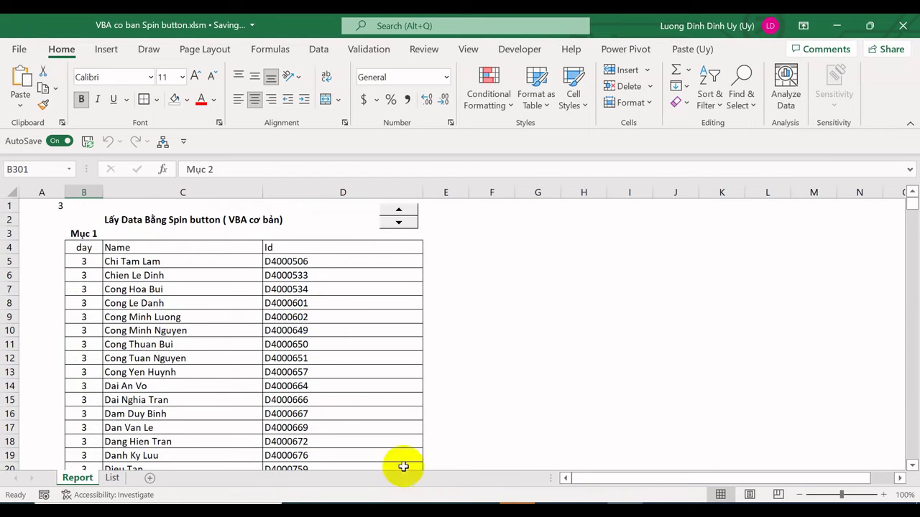
{"action": "left_click", "coordinate": [400, 226]}
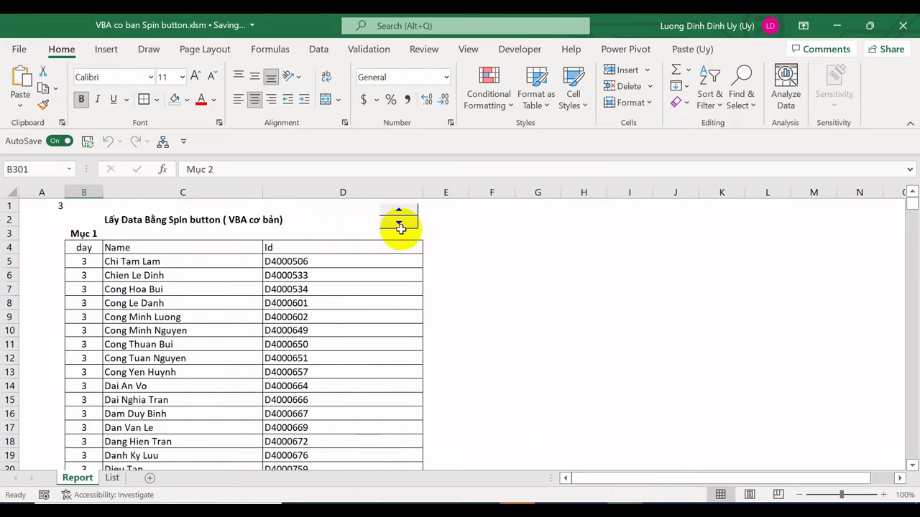
{"action": "left_click", "coordinate": [371, 376]}
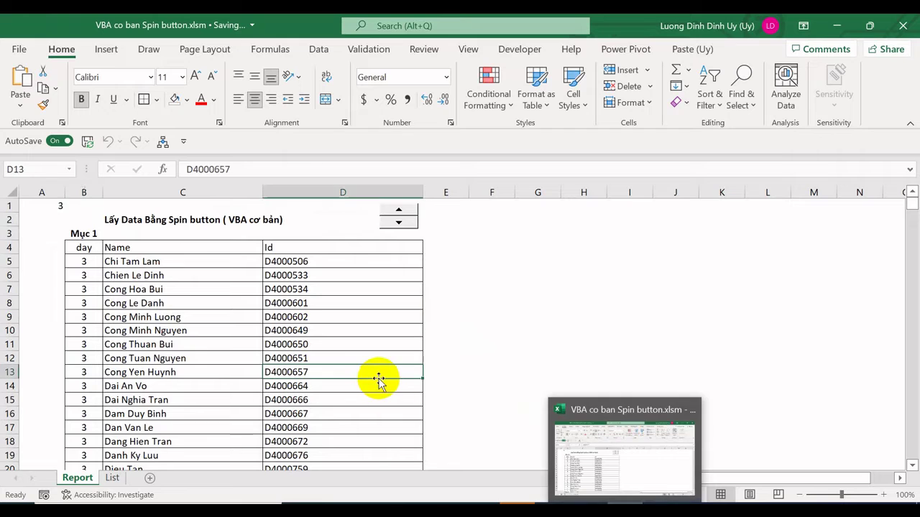
{"action": "scroll", "coordinate": [370, 378], "scroll_direction": "down", "scroll_amount": 6}
{"action": "scroll", "coordinate": [370, 378], "scroll_direction": "down", "scroll_amount": 5}
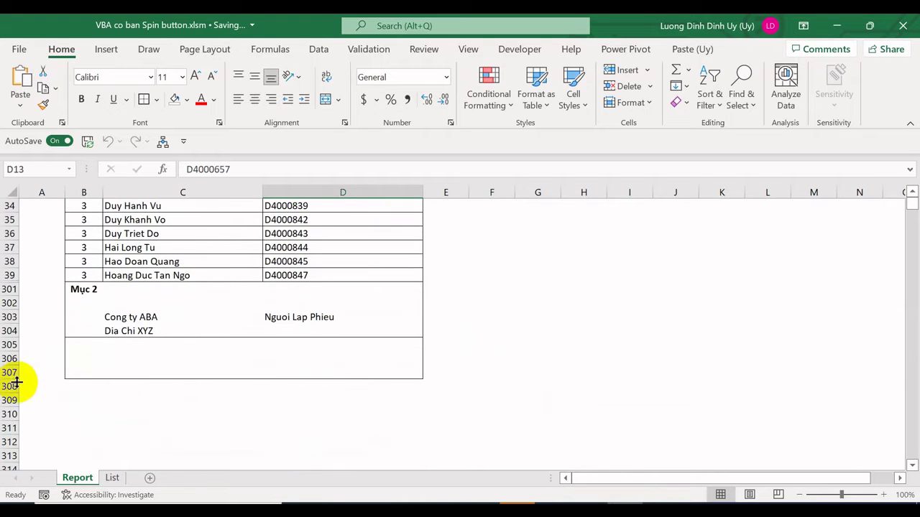
{"action": "left_click_drag", "start_coordinate": [10, 401], "coordinate": [28, 437]}
{"action": "right_click", "coordinate": [68, 415]}
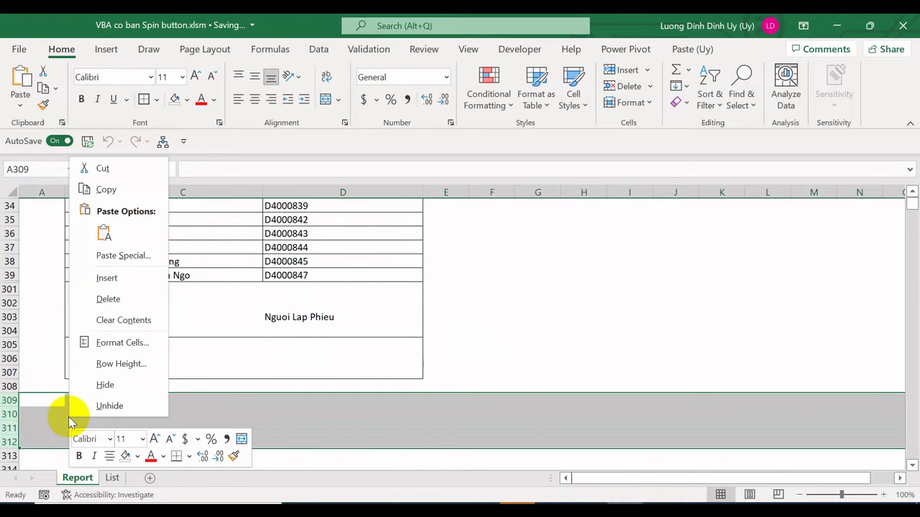
{"action": "left_click", "coordinate": [113, 388]}
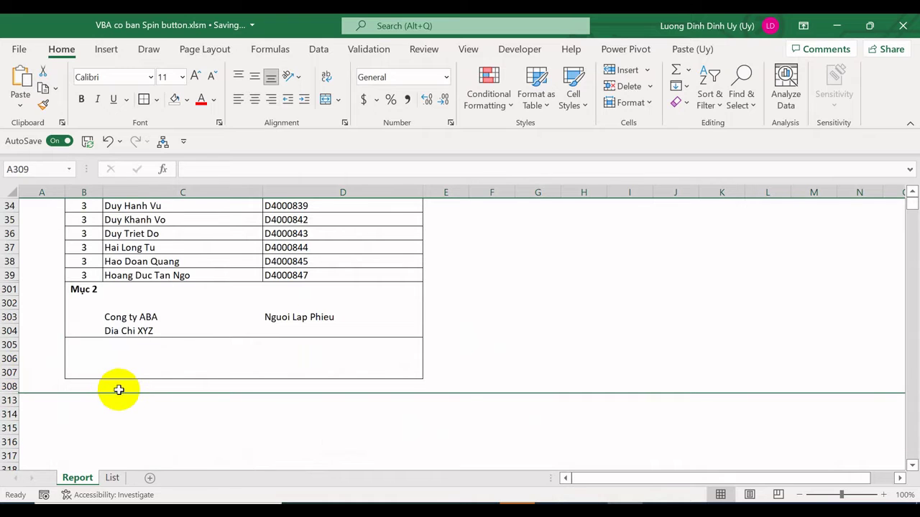
{"action": "left_click", "coordinate": [312, 417]}
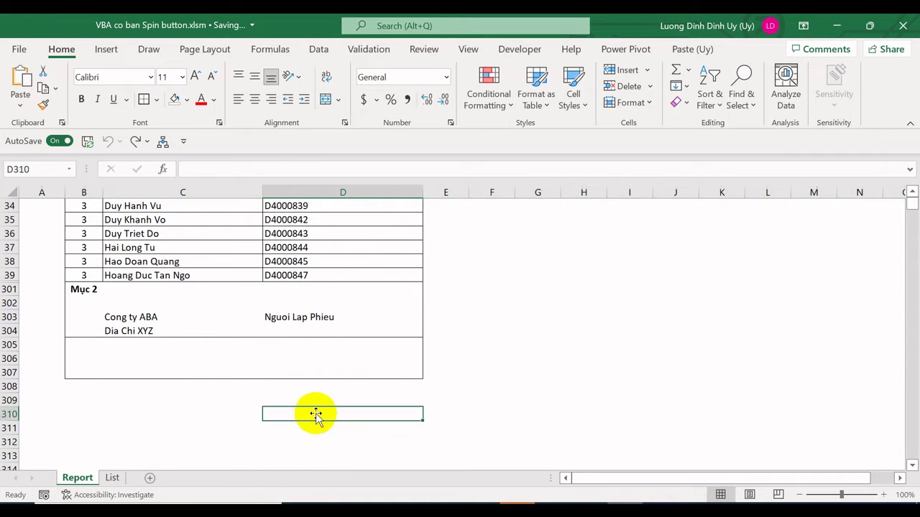
{"action": "scroll", "coordinate": [312, 416], "scroll_direction": "up", "scroll_amount": 1}
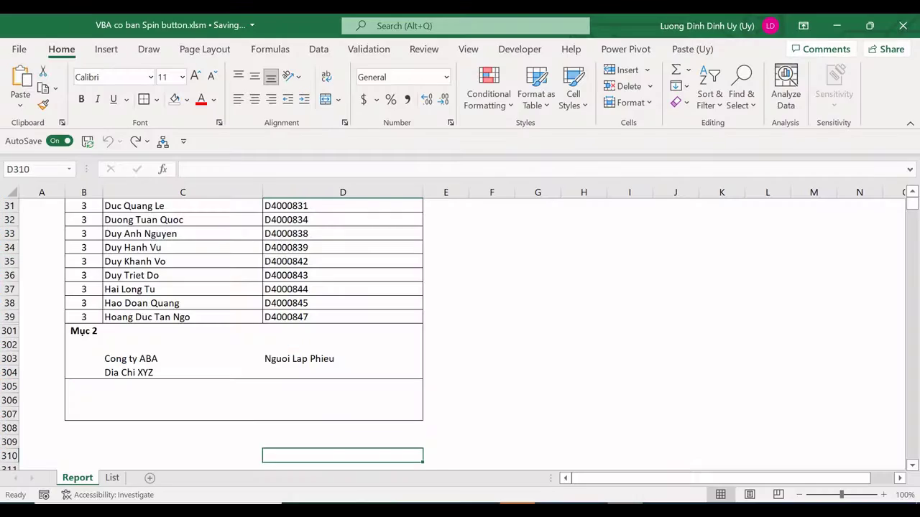
{"action": "scroll", "coordinate": [503, 308], "scroll_direction": "up", "scroll_amount": 6}
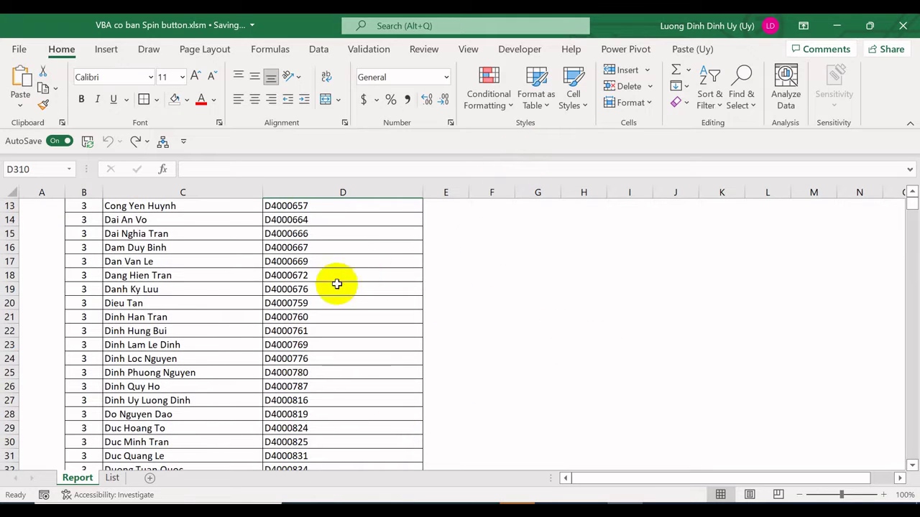
{"action": "scroll", "coordinate": [335, 281], "scroll_direction": "up", "scroll_amount": 4}
- Open the Spinner1_Change macro from the spin button's Assign Macro dialog
{"action": "right_click", "coordinate": [398, 223]}
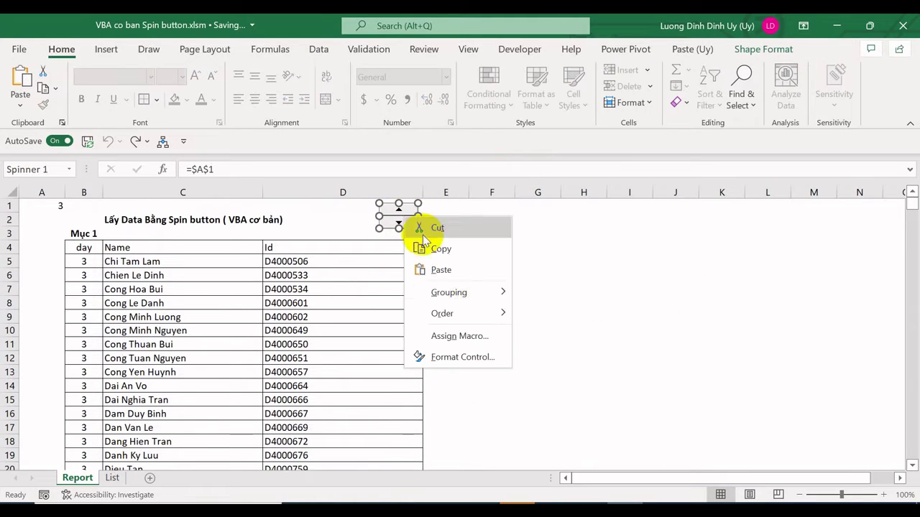
{"action": "left_click", "coordinate": [460, 335]}
{"action": "left_click", "coordinate": [575, 231]}
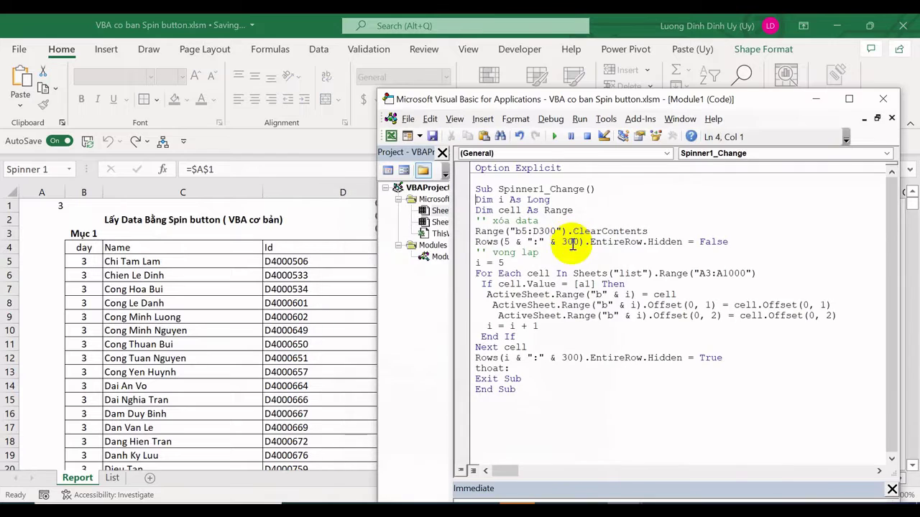
- Review the B5:D300 ClearContents line, the rows 5–300 unhide line and the hide line
{"action": "left_click", "coordinate": [467, 232]}
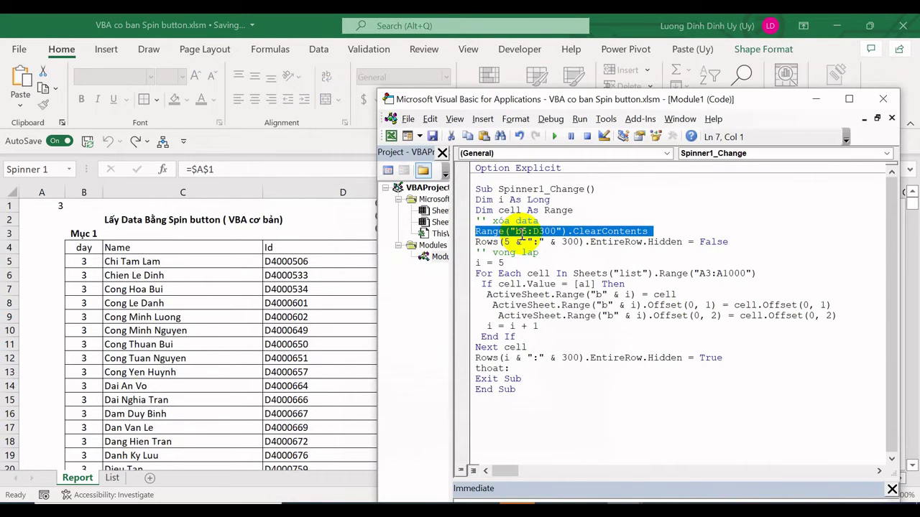
{"action": "left_click", "coordinate": [520, 232]}
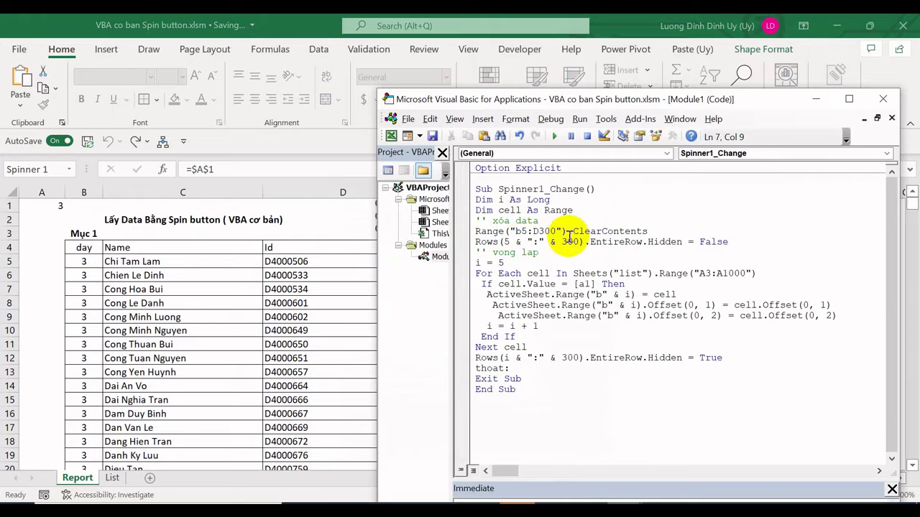
{"action": "left_click", "coordinate": [562, 241]}
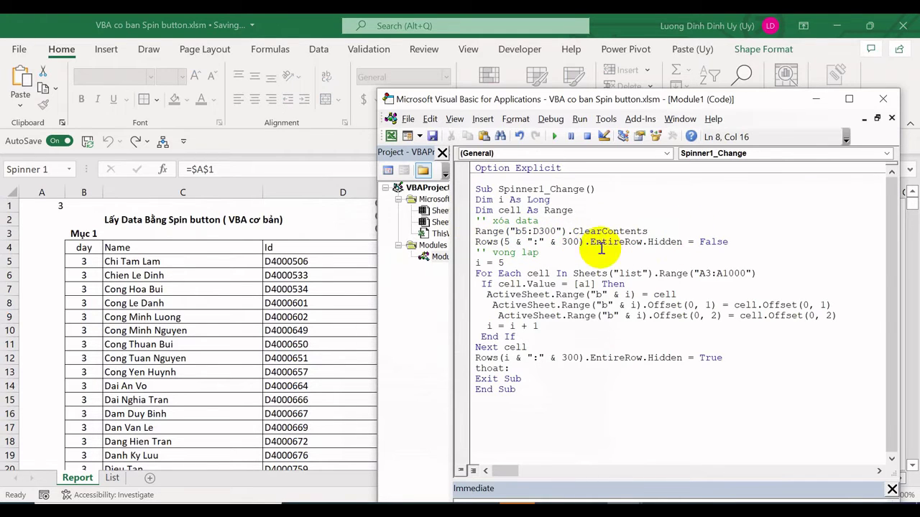
{"action": "left_click_drag", "start_coordinate": [474, 242], "coordinate": [735, 240]}
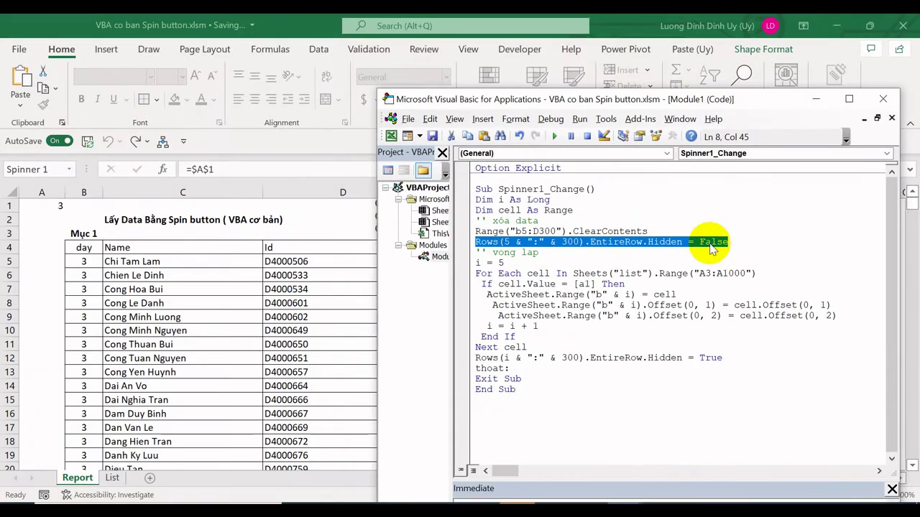
{"action": "left_click", "coordinate": [475, 360]}
{"action": "left_click_drag", "start_coordinate": [477, 359], "coordinate": [739, 362]}
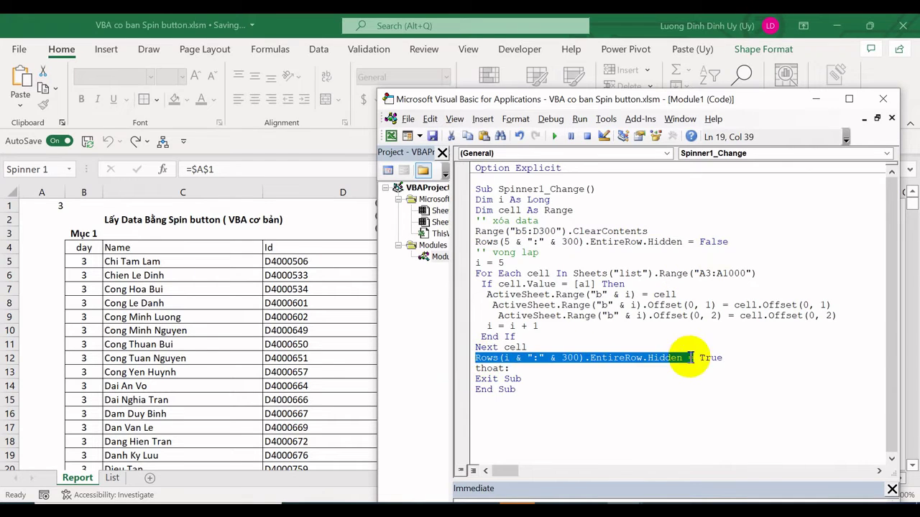
{"action": "left_click", "coordinate": [510, 358]}
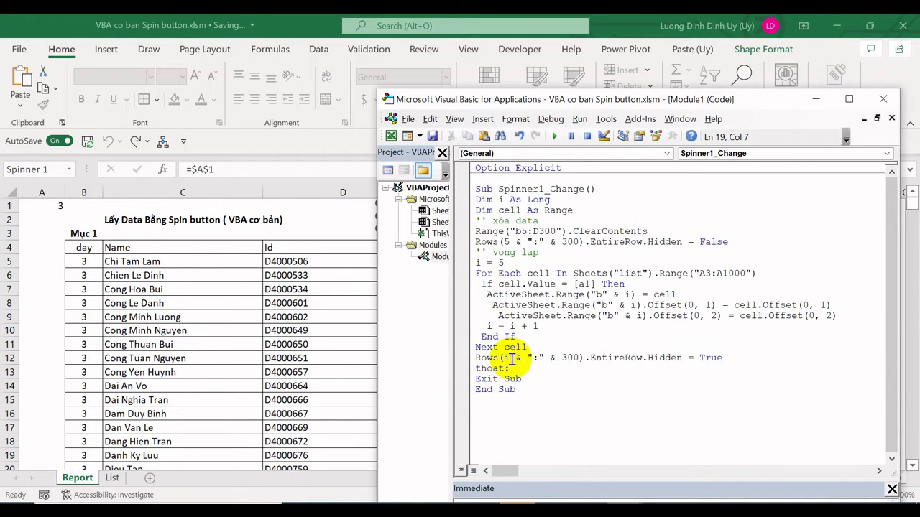
{"action": "left_click_drag", "start_coordinate": [479, 326], "coordinate": [539, 326]}
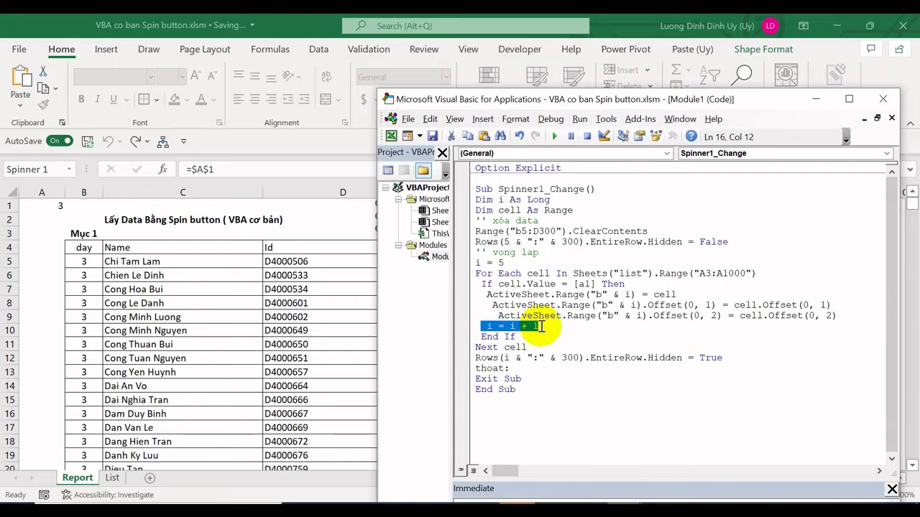
- Review the hide line's i and True values, ending after Dim cell As Range
{"action": "scroll", "coordinate": [115, 400], "scroll_direction": "down", "scroll_amount": 3}
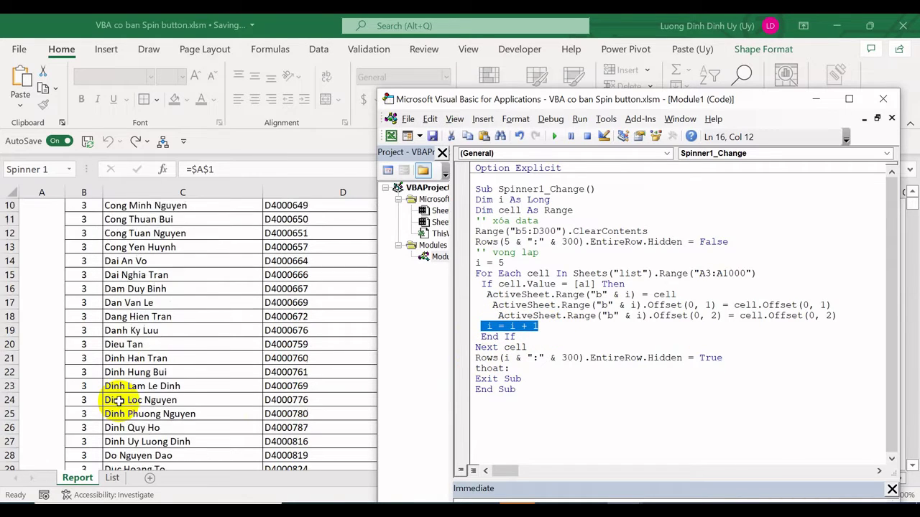
{"action": "scroll", "coordinate": [119, 401], "scroll_direction": "down", "scroll_amount": 6}
{"action": "scroll", "coordinate": [118, 401], "scroll_direction": "down", "scroll_amount": 1}
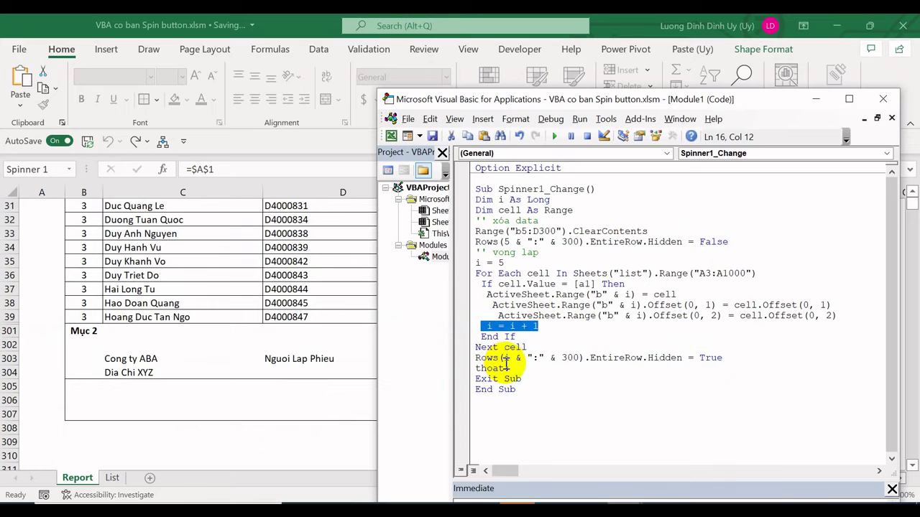
{"action": "double_click", "coordinate": [505, 357]}
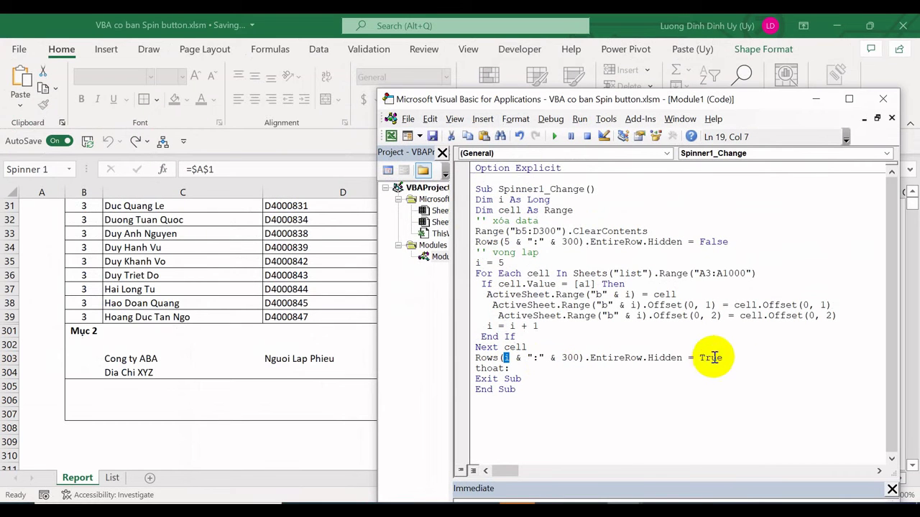
{"action": "type", "text": "i"}
{"action": "left_click_drag", "start_coordinate": [690, 358], "coordinate": [721, 358]}
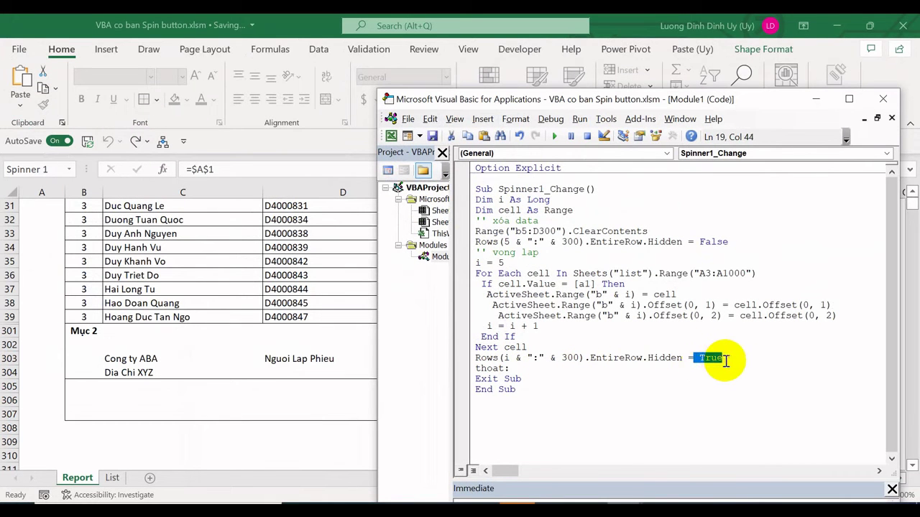
{"action": "left_click", "coordinate": [661, 386]}
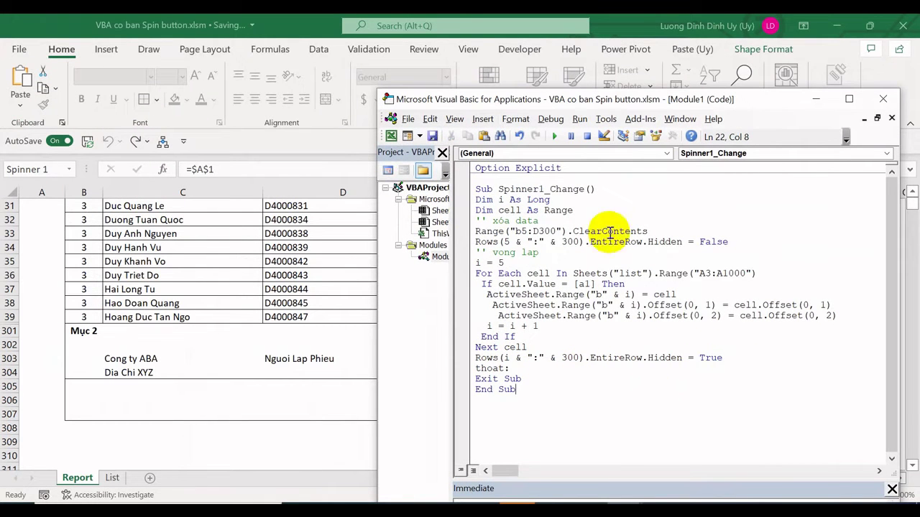
{"action": "left_click", "coordinate": [468, 244]}
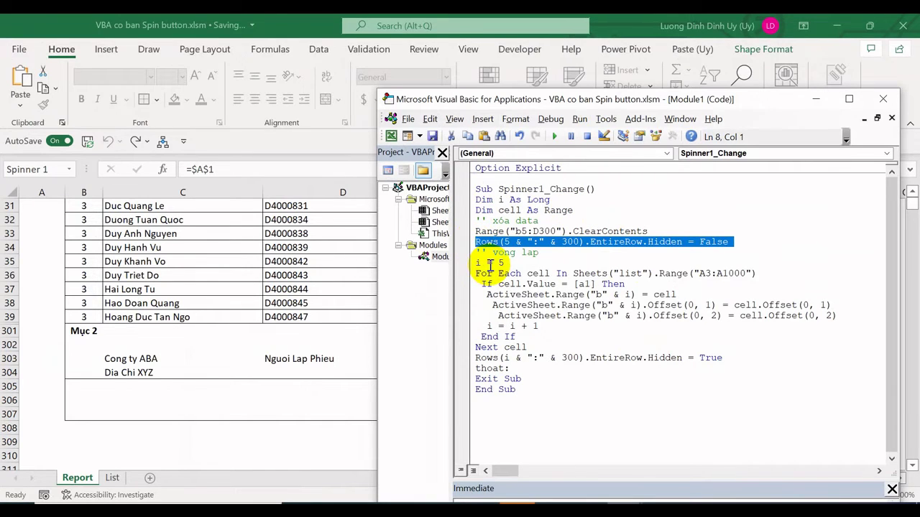
{"action": "left_click", "coordinate": [470, 357]}
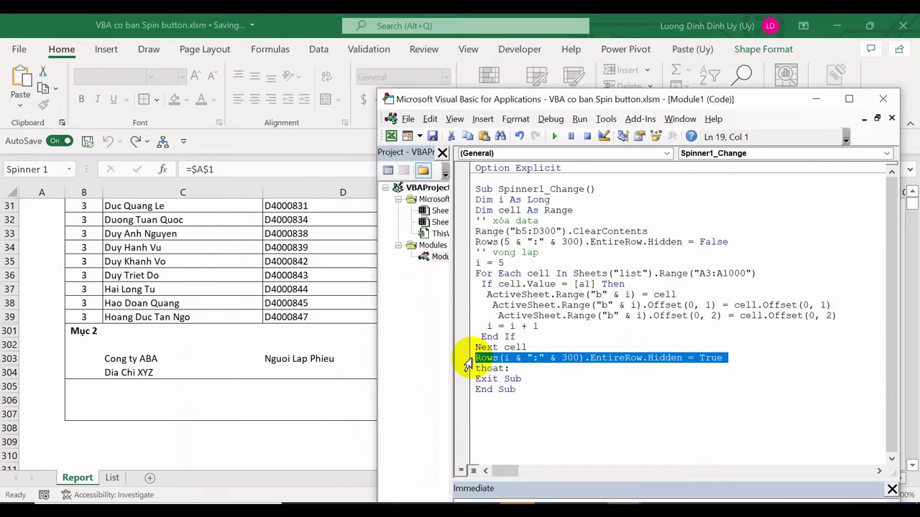
{"action": "left_click", "coordinate": [525, 325]}
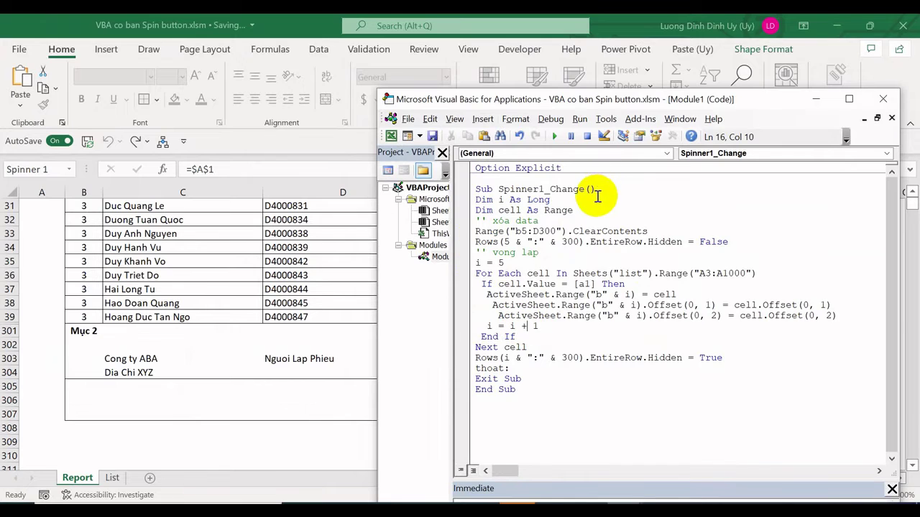
{"action": "left_click", "coordinate": [588, 211]}
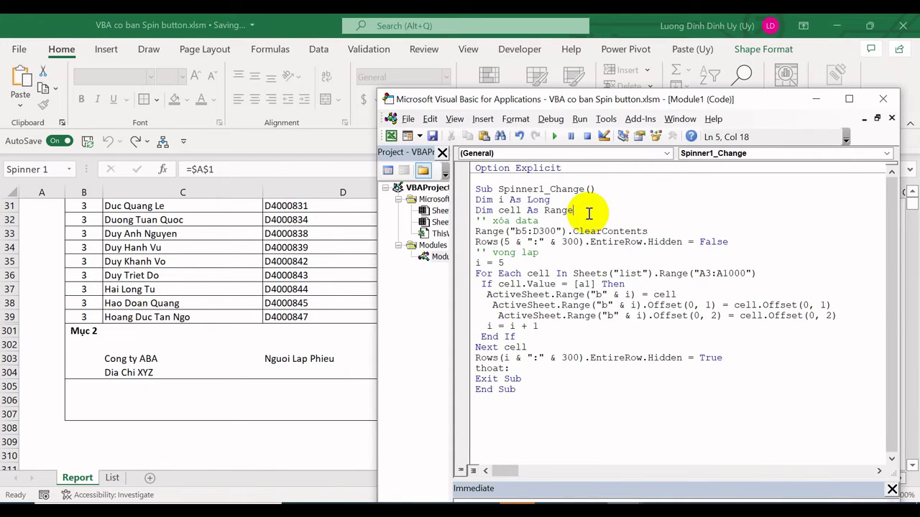
- Add On Error GoTo thoat after the Dim declarations
{"action": "key", "text": "Return"}
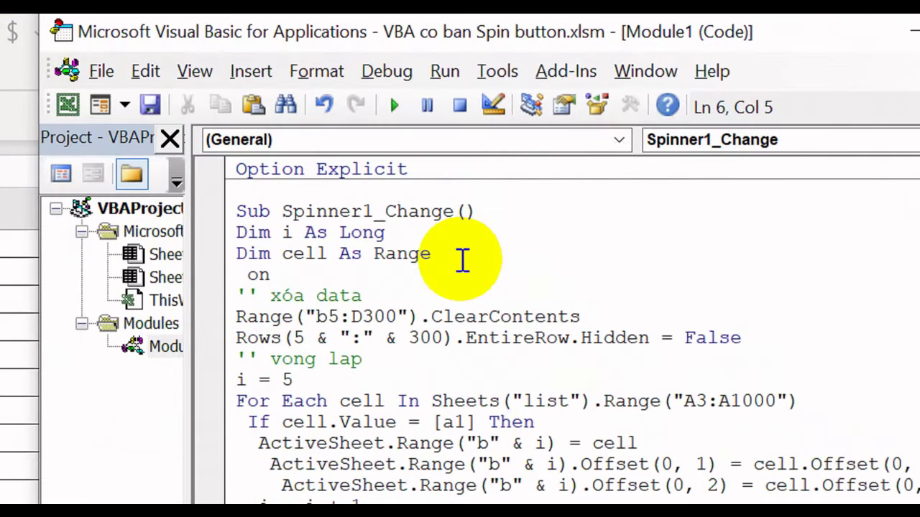
{"action": "type", "text": "error "}
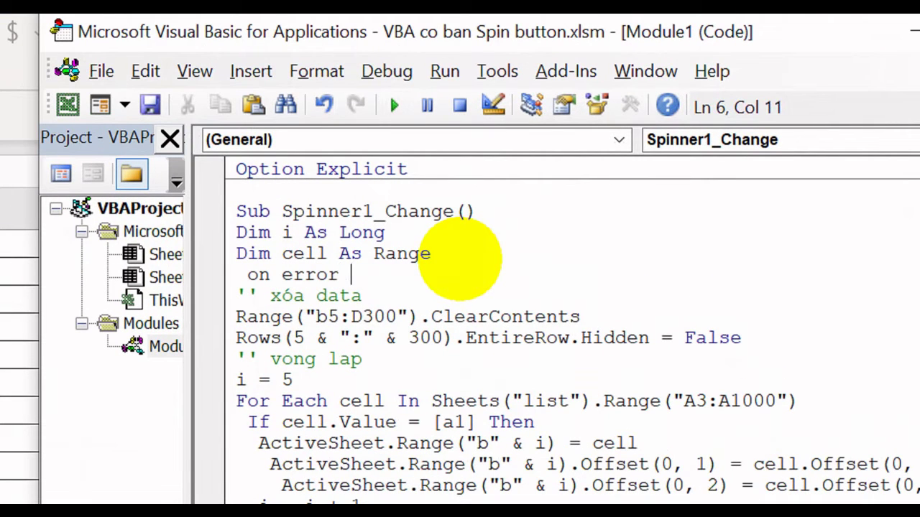
{"action": "type", "text": "go"}
{"action": "type", "text": "to "}
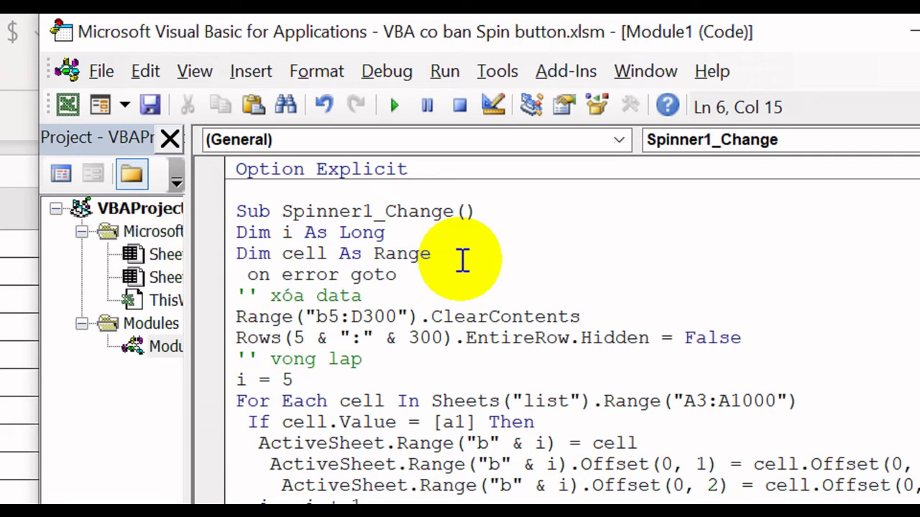
{"action": "type", "text": "thoat"}
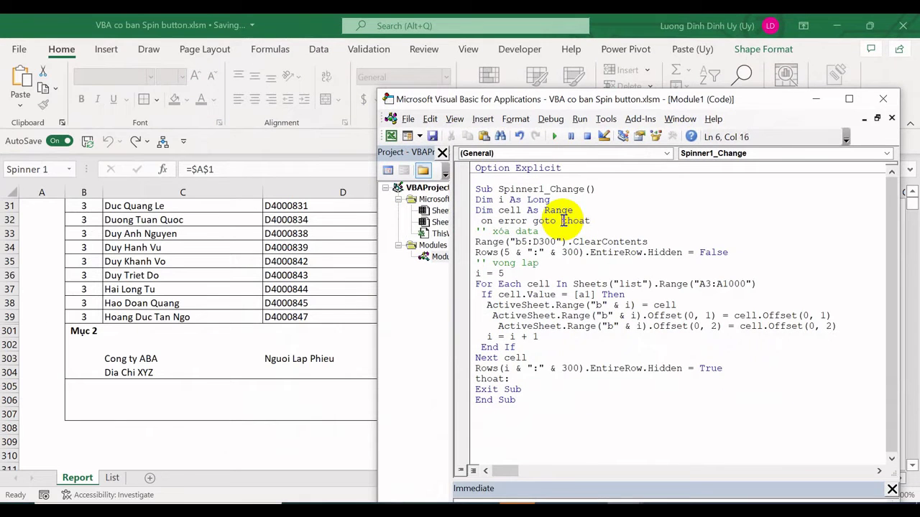
{"action": "double_click", "coordinate": [575, 221]}
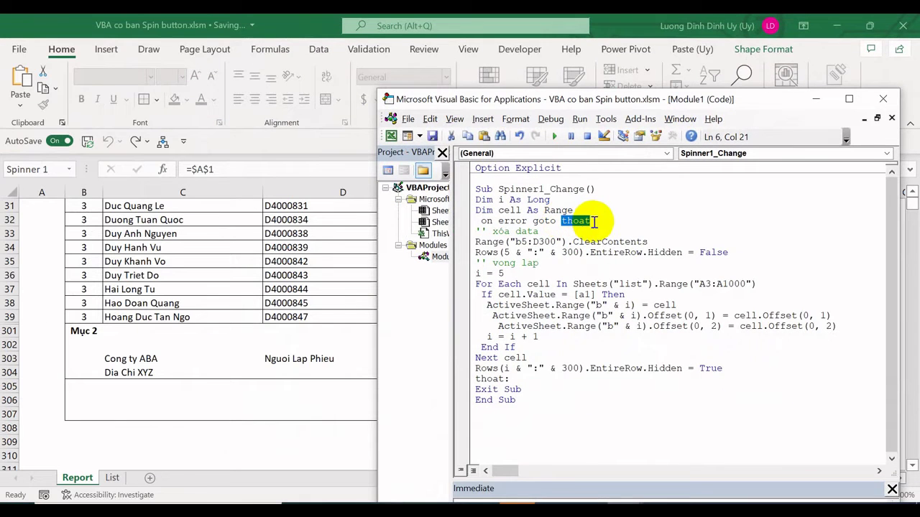
{"action": "left_click", "coordinate": [517, 389]}
- Rewrite the thoat: label followed by Exit Sub just before End Sub
{"action": "left_click", "coordinate": [467, 389]}
{"action": "left_click", "coordinate": [475, 378]}
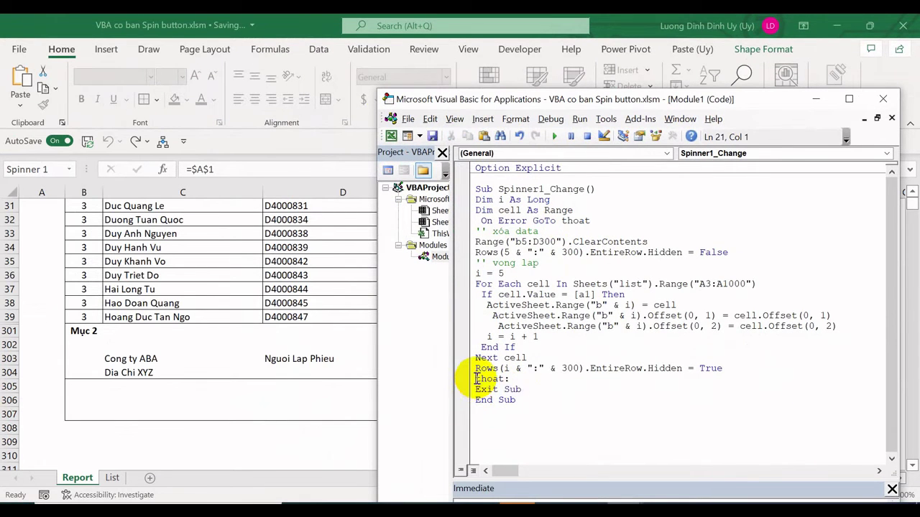
{"action": "left_click_drag", "start_coordinate": [475, 379], "coordinate": [538, 388]}
{"action": "key", "text": "Delete"}
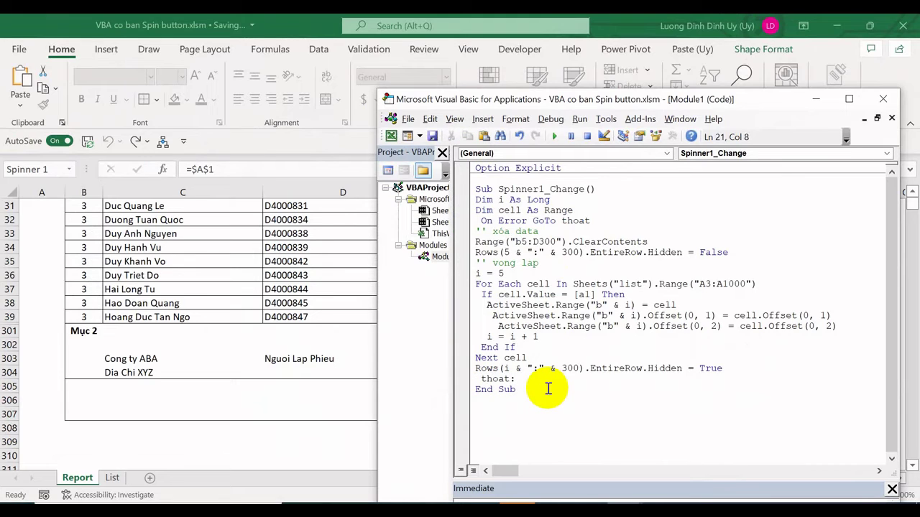
{"action": "key", "text": "Return"}
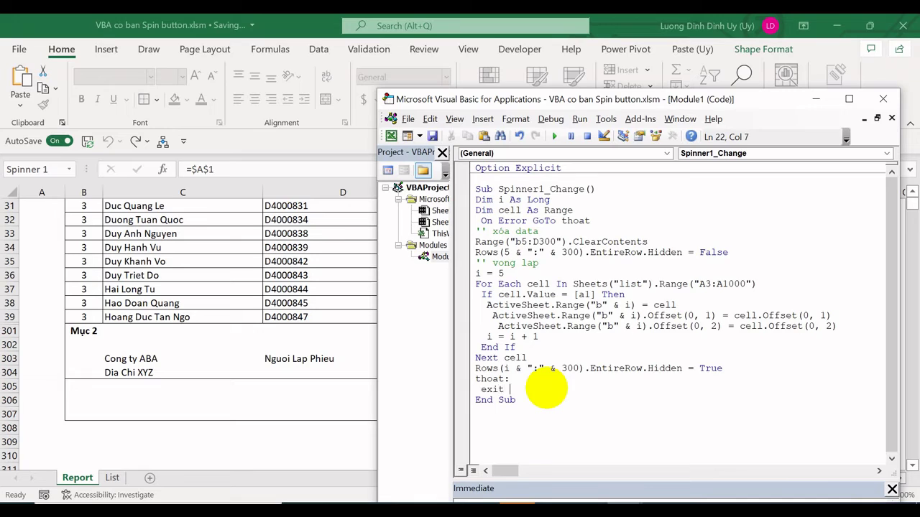
{"action": "left_click", "coordinate": [551, 408]}
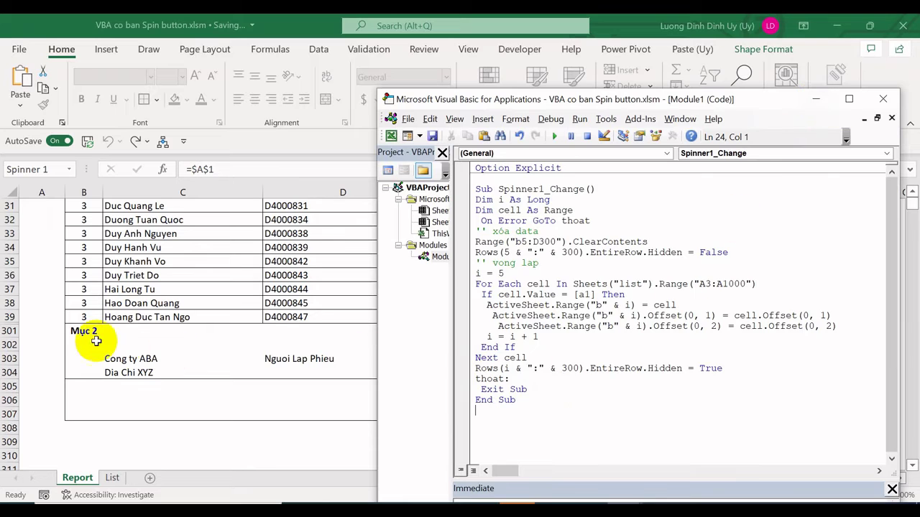
- Select rows 301–307 holding Mục 2, then return to the Spinner1_Change code
{"action": "left_click", "coordinate": [68, 332]}
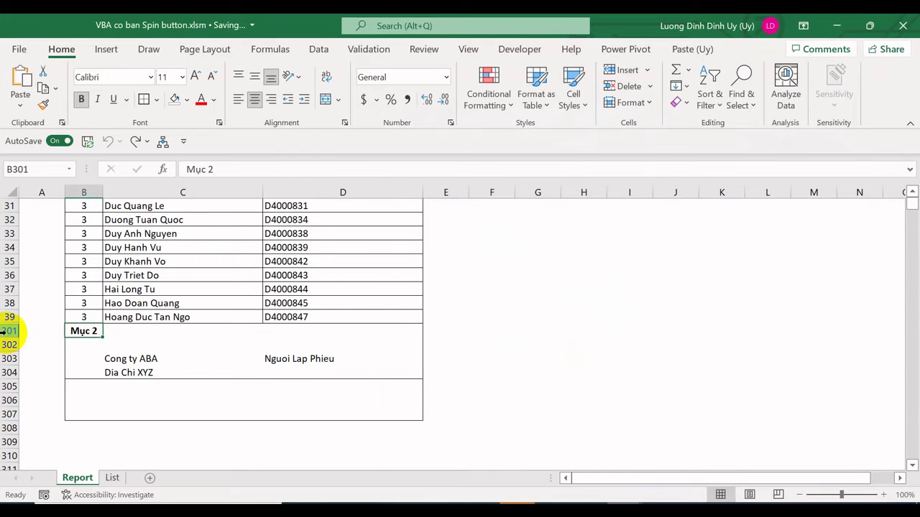
{"action": "mouse_move", "coordinate": [3, 331]}
{"action": "left_mouse_down"}
{"action": "mouse_move", "coordinate": [19, 416]}
{"action": "mouse_move", "coordinate": [19, 334]}
{"action": "left_mouse_up"}
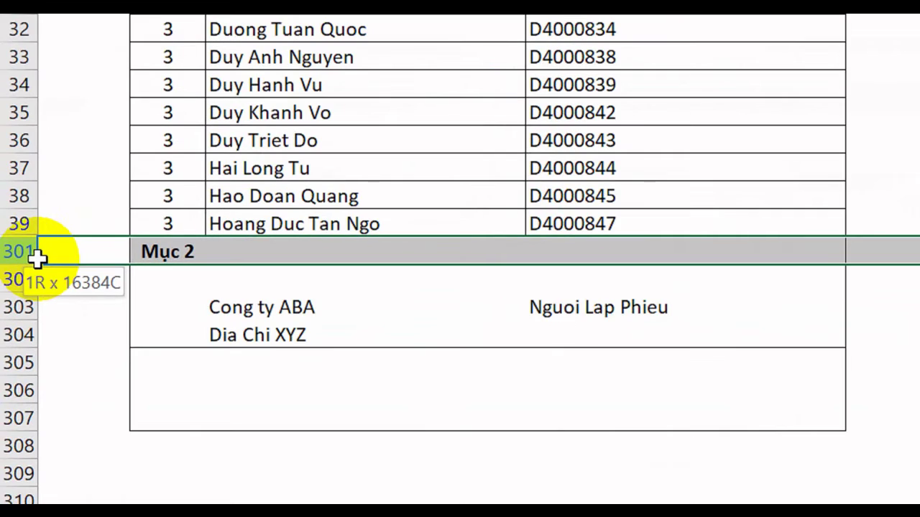
{"action": "left_click_drag", "start_coordinate": [35, 266], "coordinate": [53, 410]}
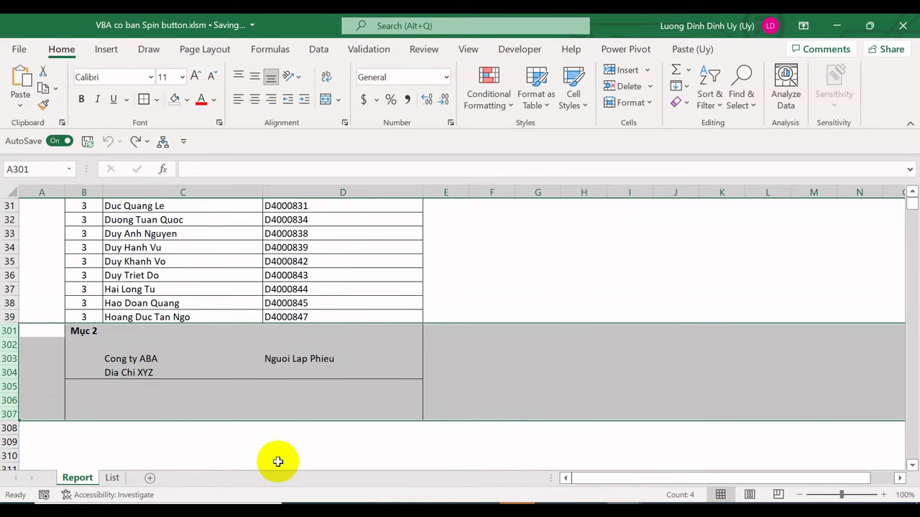
{"action": "left_click", "coordinate": [680, 464]}
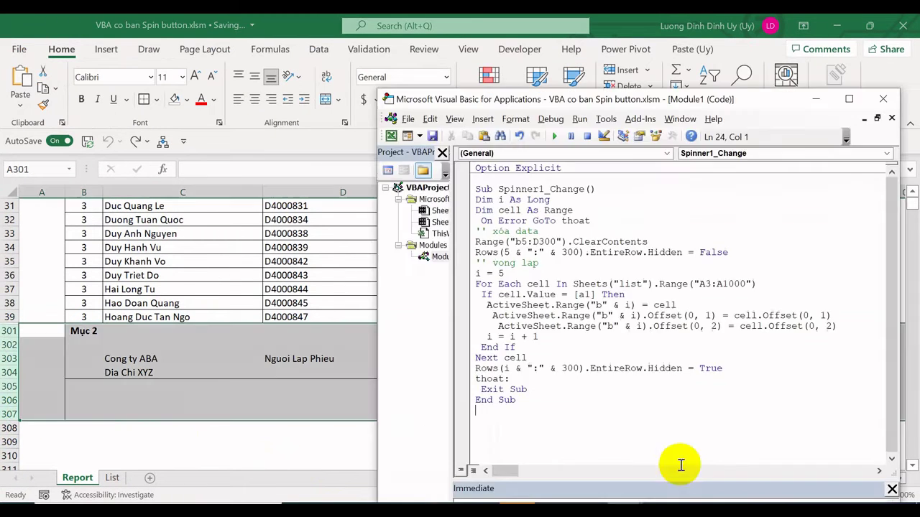
- Add Rows(301 & ":" & 307).EntireRow.Hidden = False below the hide line, then return to Excel
{"action": "left_click", "coordinate": [463, 368]}
{"action": "left_click", "coordinate": [726, 369]}
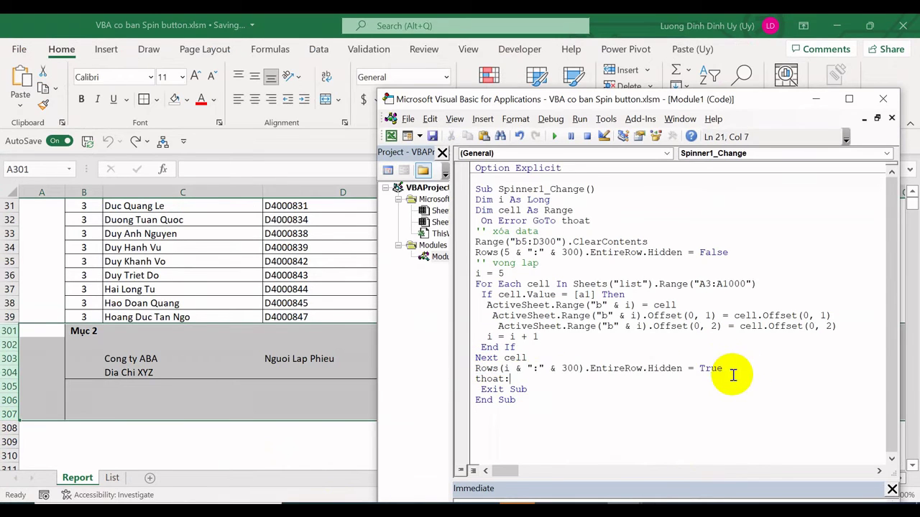
{"action": "key", "text": "Return"}
{"action": "type", "text": "Rows(i & \":\" & 300).EntireRow.Hidden = True"}
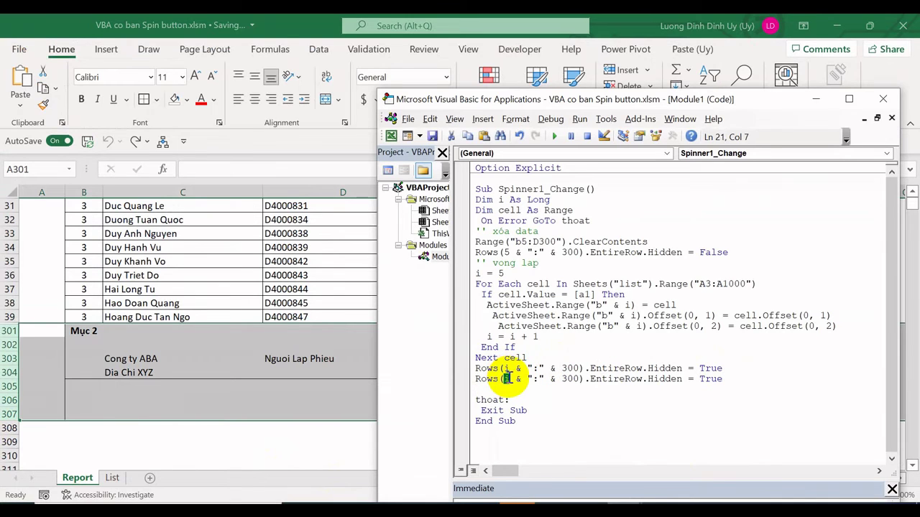
{"action": "key", "text": "BackSpace"}
{"action": "type", "text": "30"}
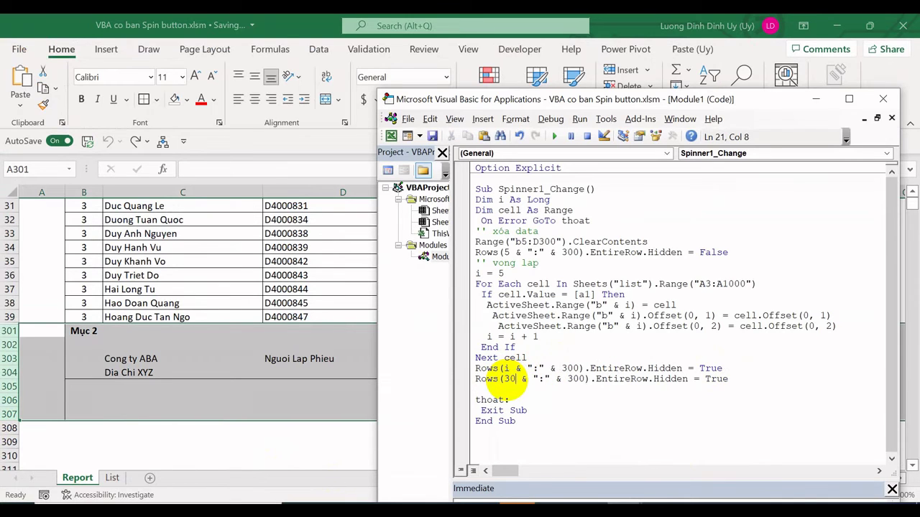
{"action": "type", "text": "1"}
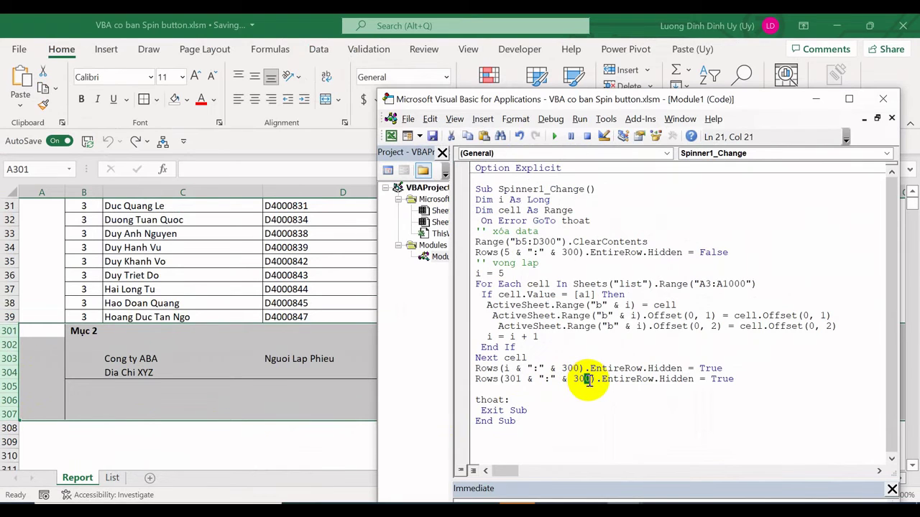
{"action": "type", "text": "7"}
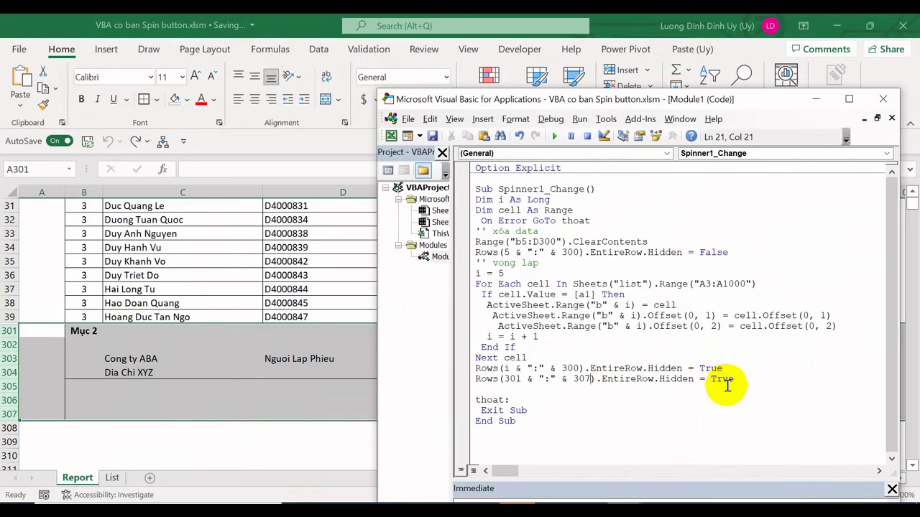
{"action": "left_click_drag", "start_coordinate": [710, 379], "coordinate": [736, 378]}
{"action": "type", "text": "fals"}
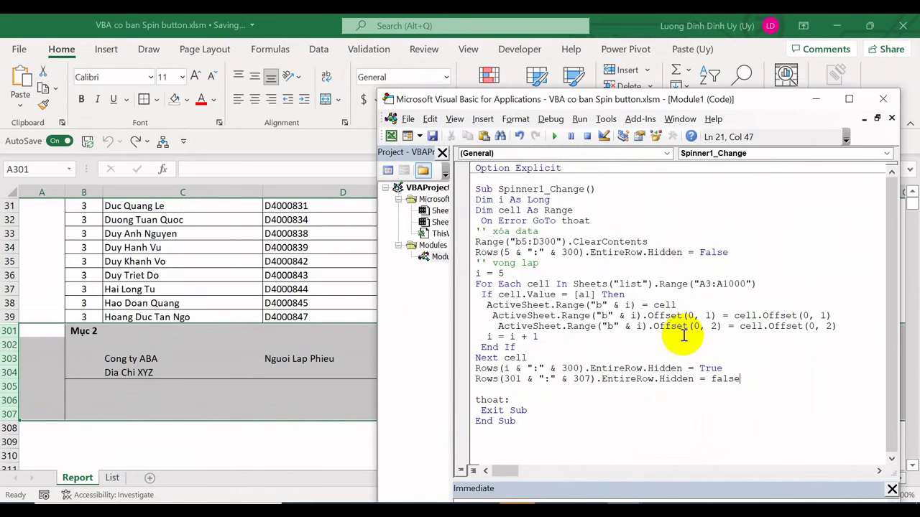
{"action": "left_click", "coordinate": [661, 397]}
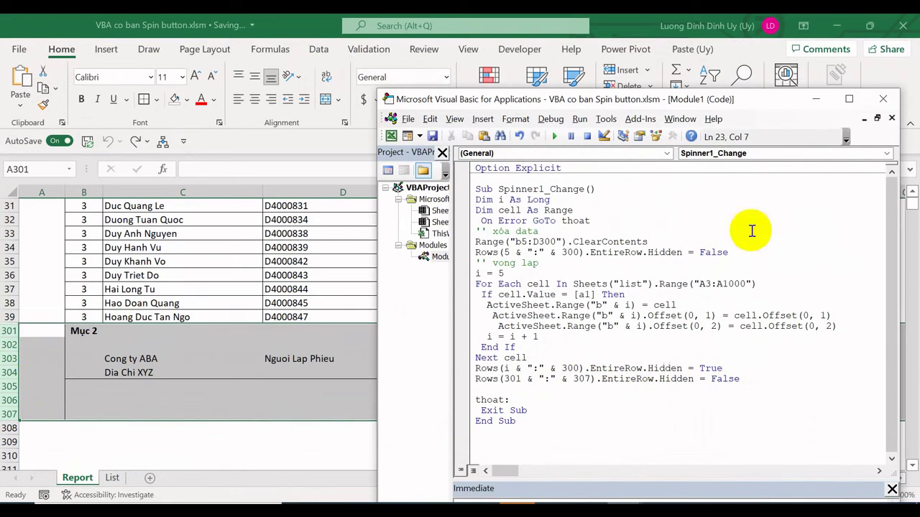
{"action": "left_click", "coordinate": [850, 440]}
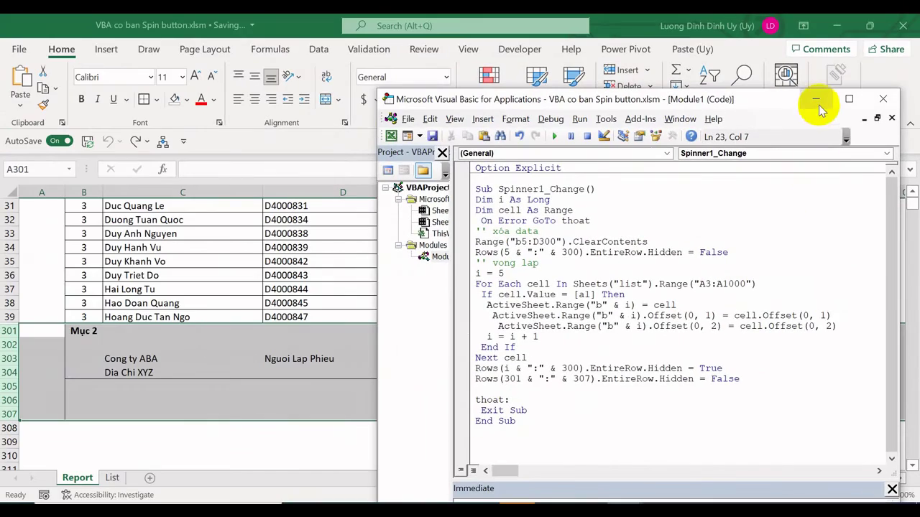
{"action": "left_click", "coordinate": [817, 96]}
- Use the spin button to step the Report's chosen day down to 2, then back up past 3
{"action": "left_click", "coordinate": [129, 289]}
{"action": "scroll", "coordinate": [263, 288], "scroll_direction": "up", "scroll_amount": 10}
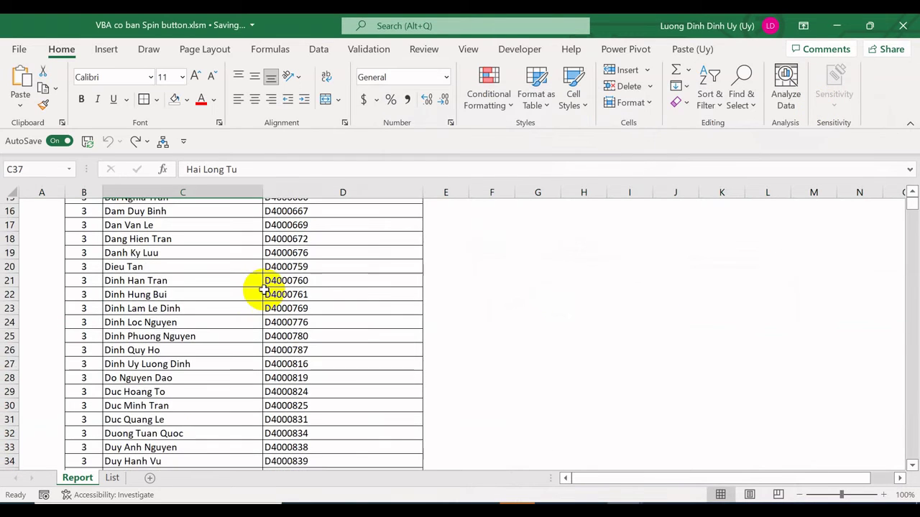
{"action": "left_click", "coordinate": [395, 222]}
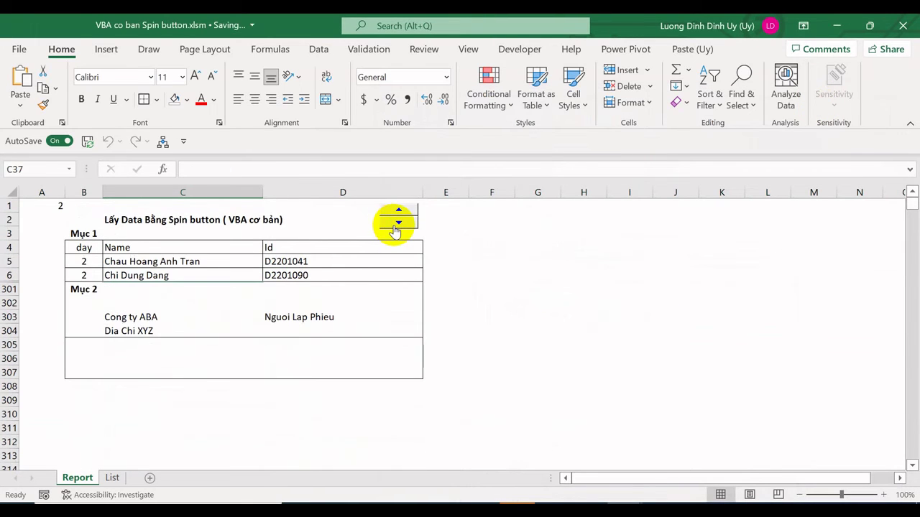
{"action": "left_click", "coordinate": [397, 210]}
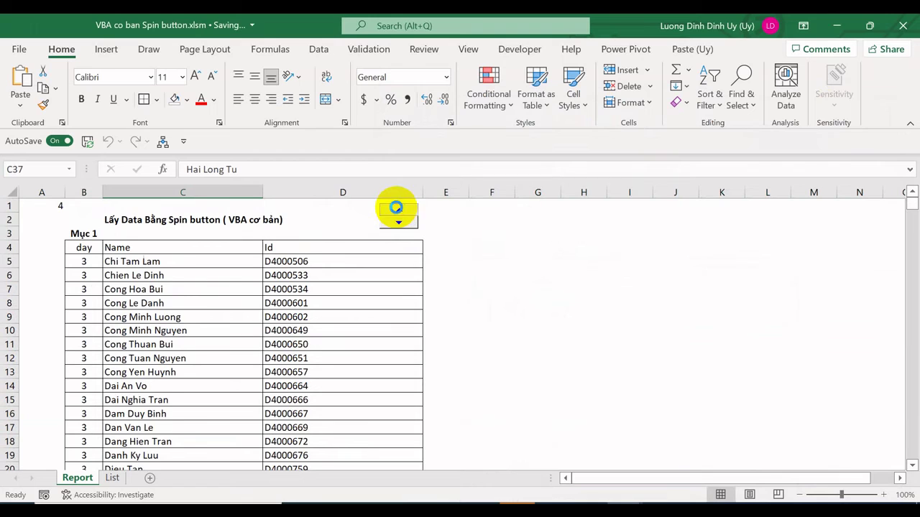
{"action": "left_click", "coordinate": [398, 211]}
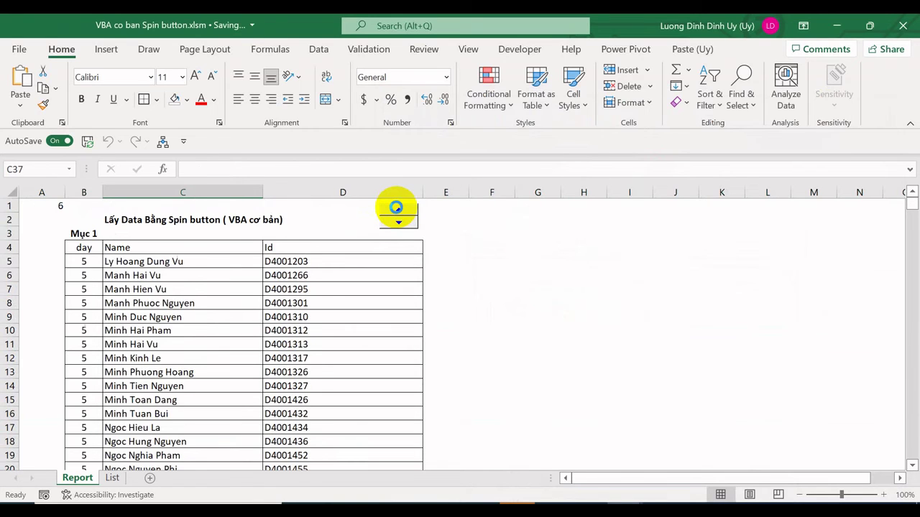
- Compare the List sheet data, then return to the Report showing day 6's four names and IDs
{"action": "left_click", "coordinate": [112, 478]}
{"action": "scroll", "coordinate": [115, 345], "scroll_direction": "up", "scroll_amount": 2}
{"action": "scroll", "coordinate": [102, 335], "scroll_direction": "down", "scroll_amount": 7}
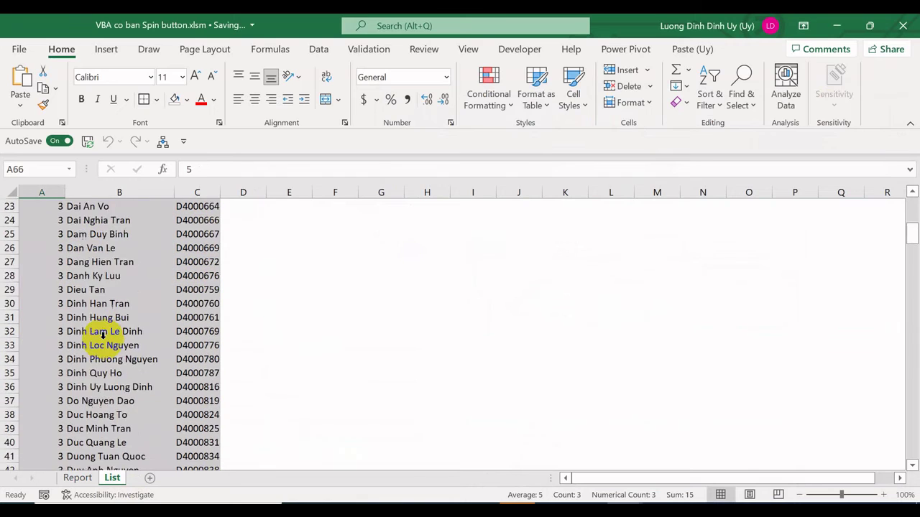
{"action": "scroll", "coordinate": [103, 335], "scroll_direction": "down", "scroll_amount": 15}
{"action": "scroll", "coordinate": [102, 334], "scroll_direction": "down", "scroll_amount": 7}
{"action": "scroll", "coordinate": [101, 334], "scroll_direction": "down", "scroll_amount": 14}
{"action": "scroll", "coordinate": [102, 334], "scroll_direction": "down", "scroll_amount": 7}
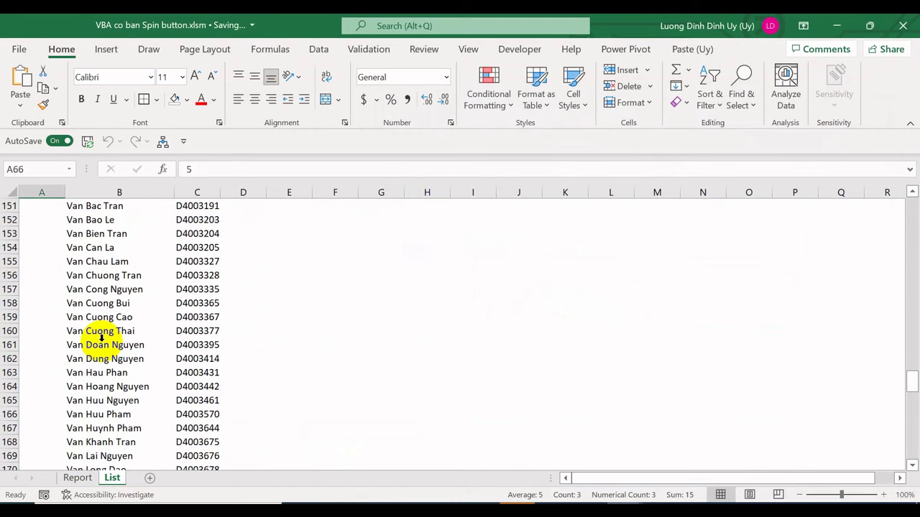
{"action": "scroll", "coordinate": [102, 334], "scroll_direction": "up", "scroll_amount": 9}
{"action": "scroll", "coordinate": [101, 334], "scroll_direction": "up", "scroll_amount": 10}
{"action": "scroll", "coordinate": [102, 331], "scroll_direction": "down", "scroll_amount": 5}
{"action": "scroll", "coordinate": [102, 338], "scroll_direction": "up", "scroll_amount": 5}
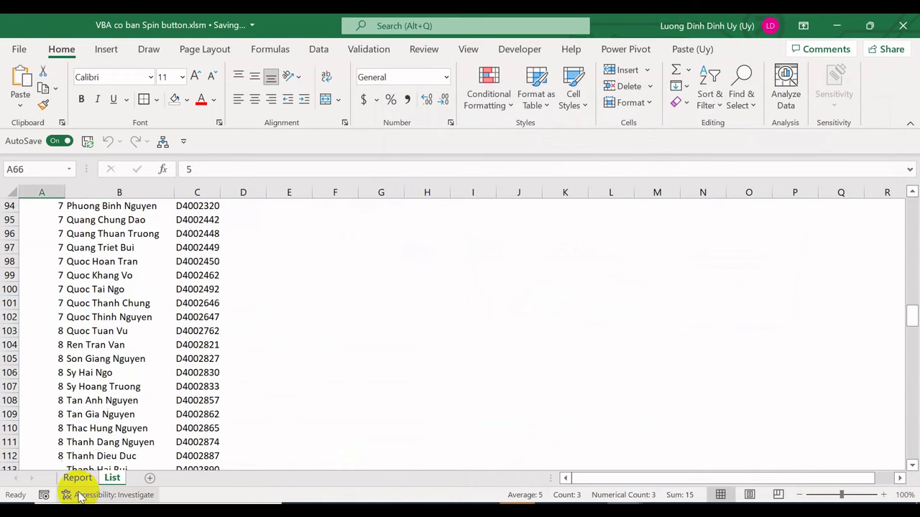
{"action": "left_click", "coordinate": [76, 478]}
{"action": "left_click", "coordinate": [287, 302]}
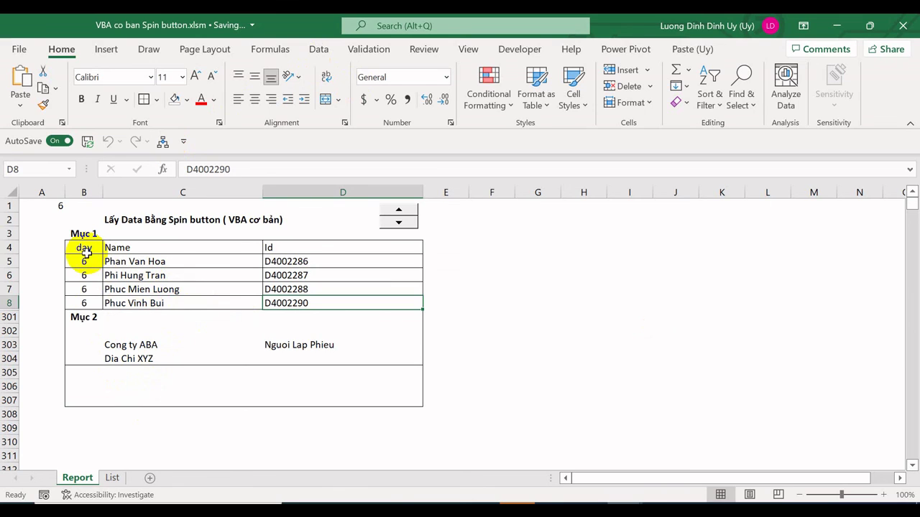
- Fill the B4:D4 header row (day, Name, Id) with a light blue theme colour
{"action": "left_click_drag", "start_coordinate": [85, 247], "coordinate": [347, 248]}
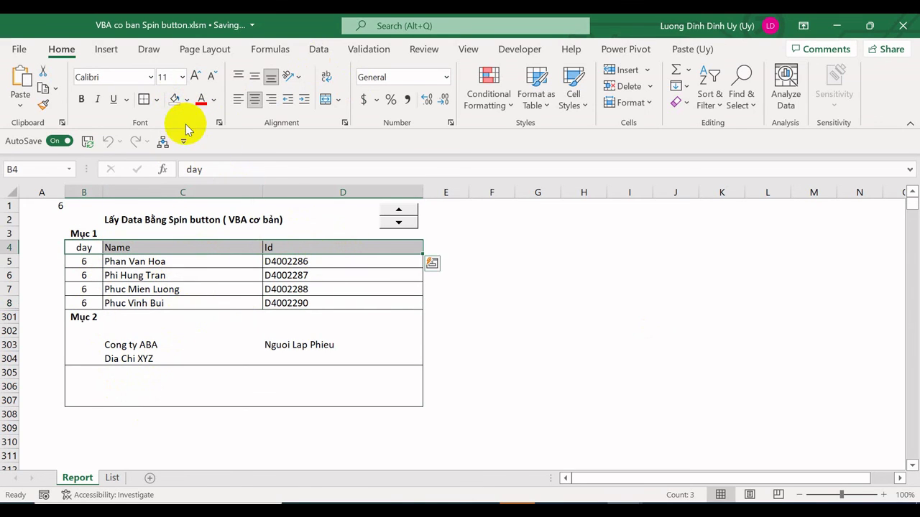
{"action": "left_click", "coordinate": [187, 99]}
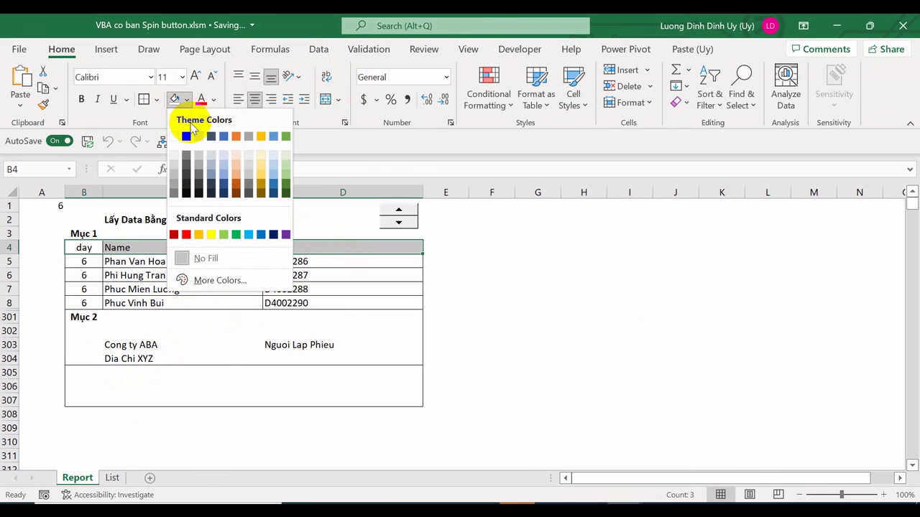
{"action": "left_click", "coordinate": [225, 156]}
{"action": "left_click", "coordinate": [303, 316]}
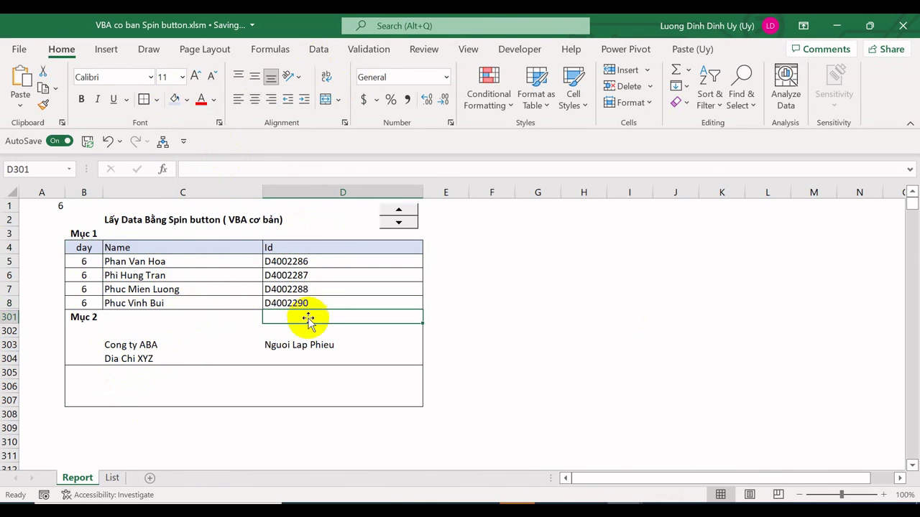